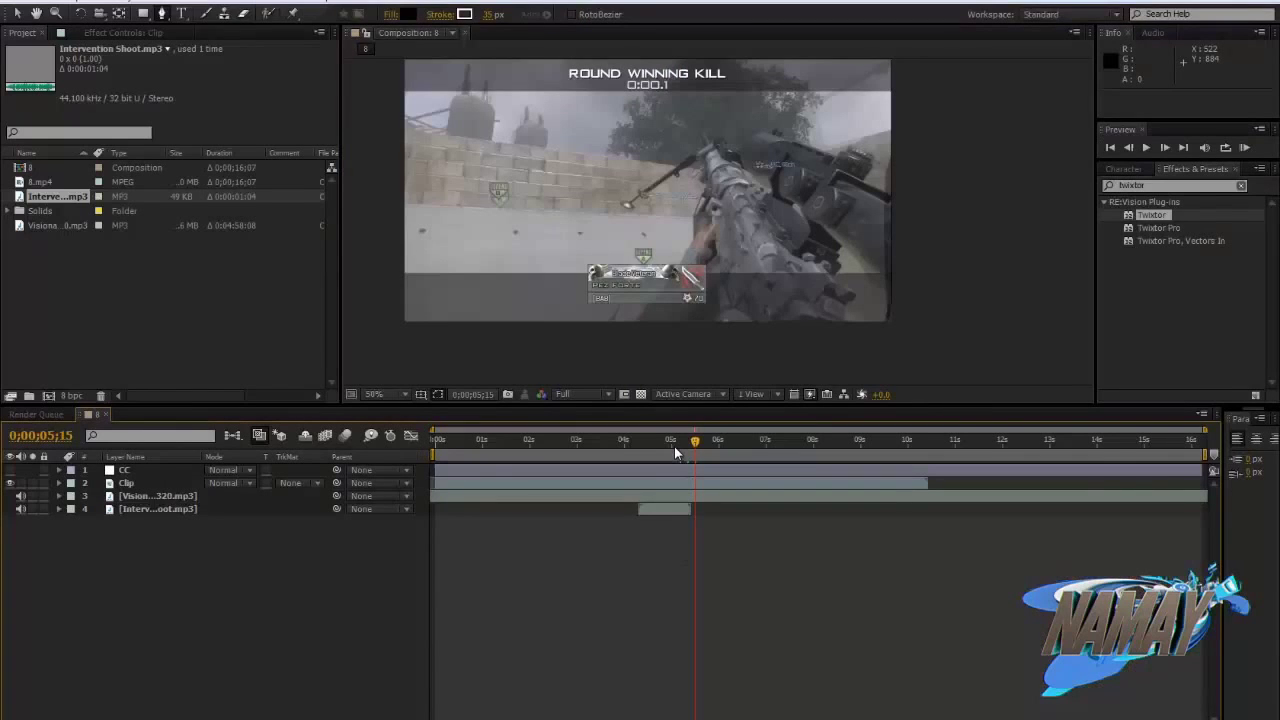
- Scrub the timeline to locate the shot frame at 0;00;05;12
drag(674, 444, 637, 466)
drag(505, 351, 574, 362)
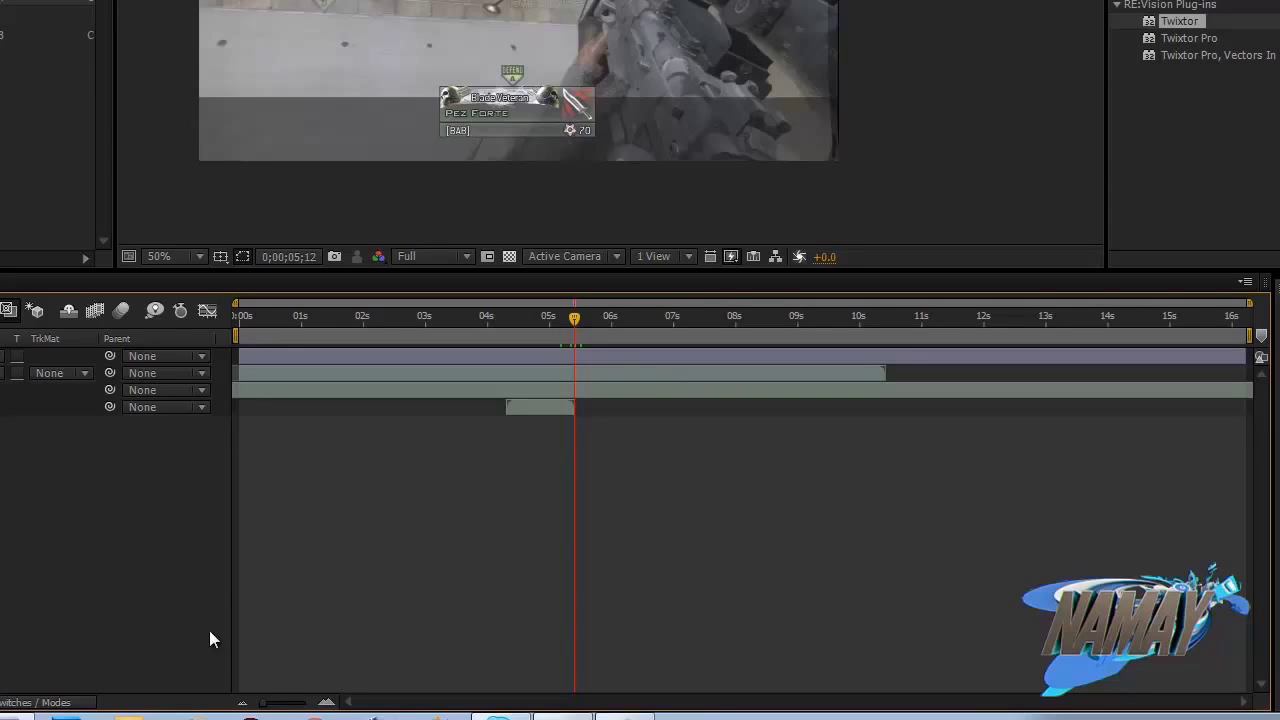
- Add a new black solid layer with its default settings
right_click(56, 491)
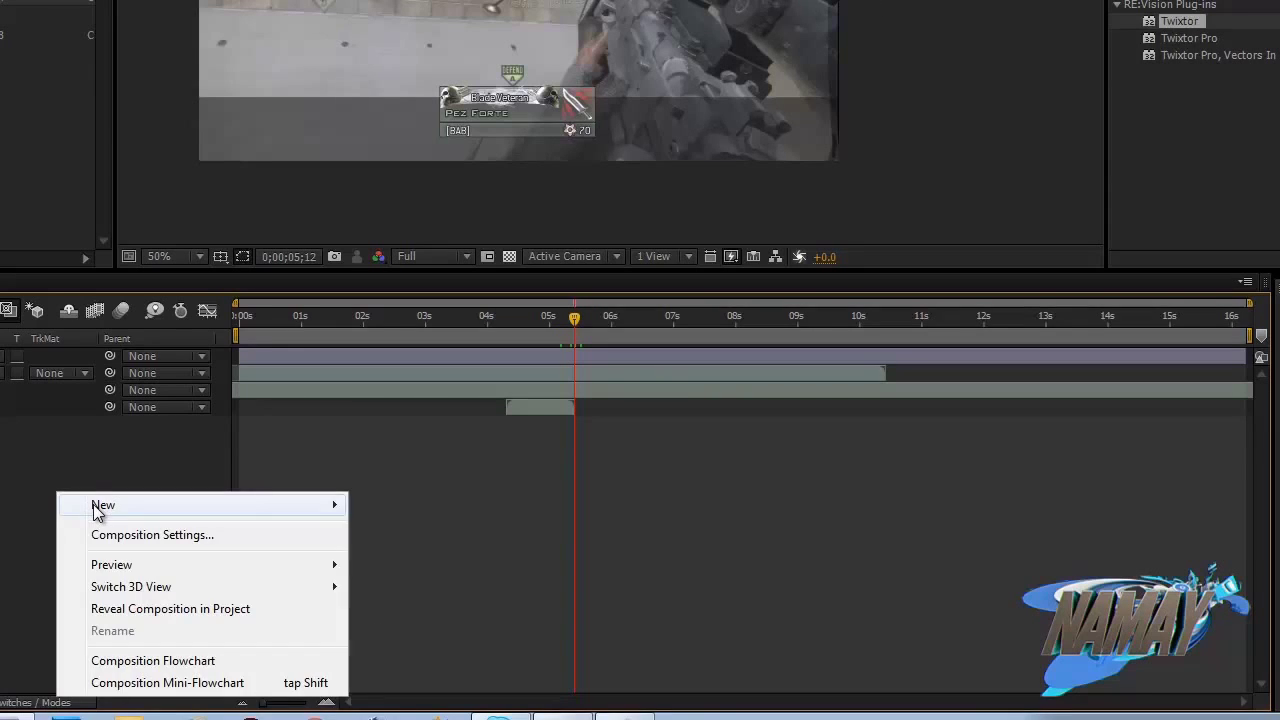
mouse_move(93, 504)
click(458, 561)
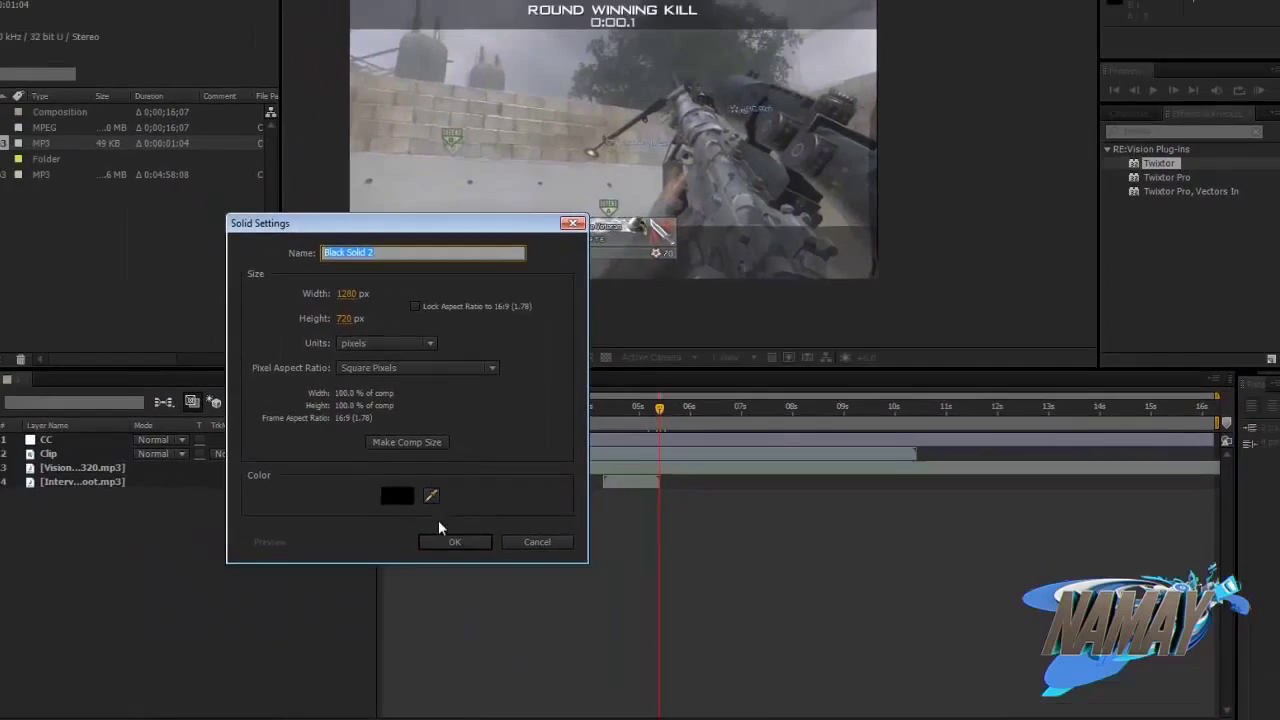
click(449, 537)
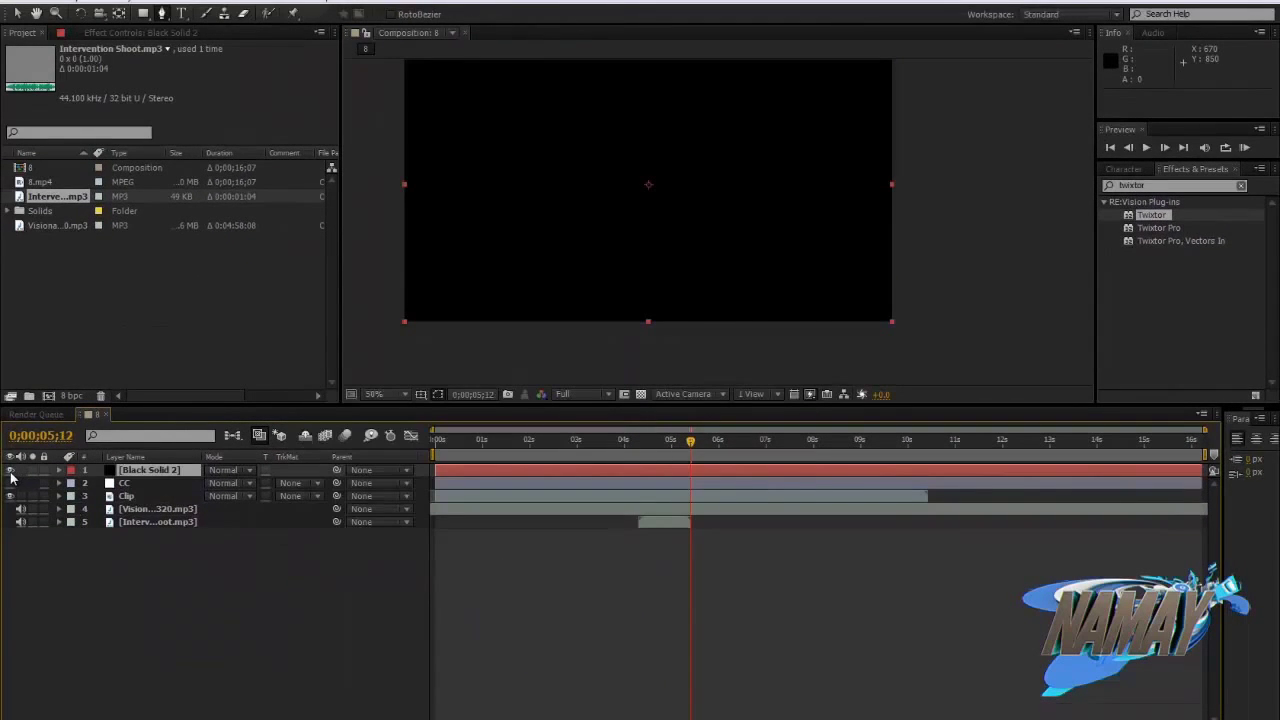
- Hide the solid, rename it 'matte', and move it below the CC layer
click(11, 471)
key(Return)
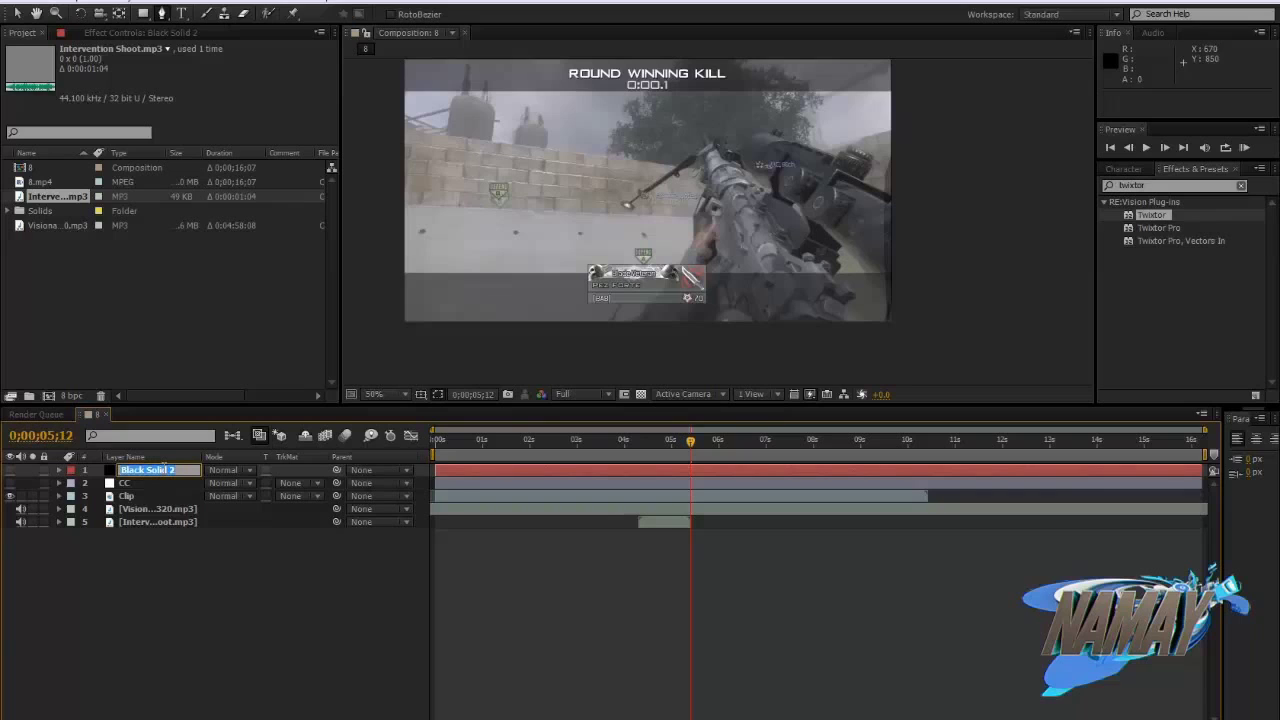
text(matte)
key(Return)
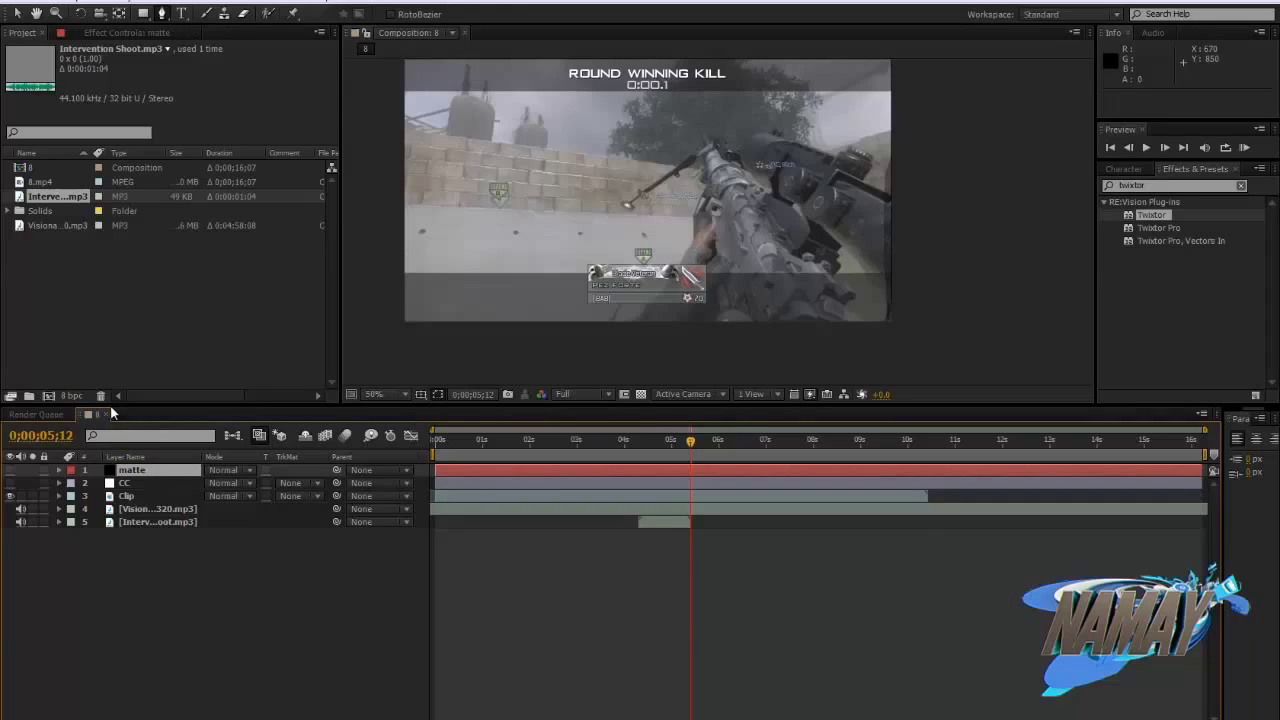
drag(122, 471, 122, 494)
click(126, 581)
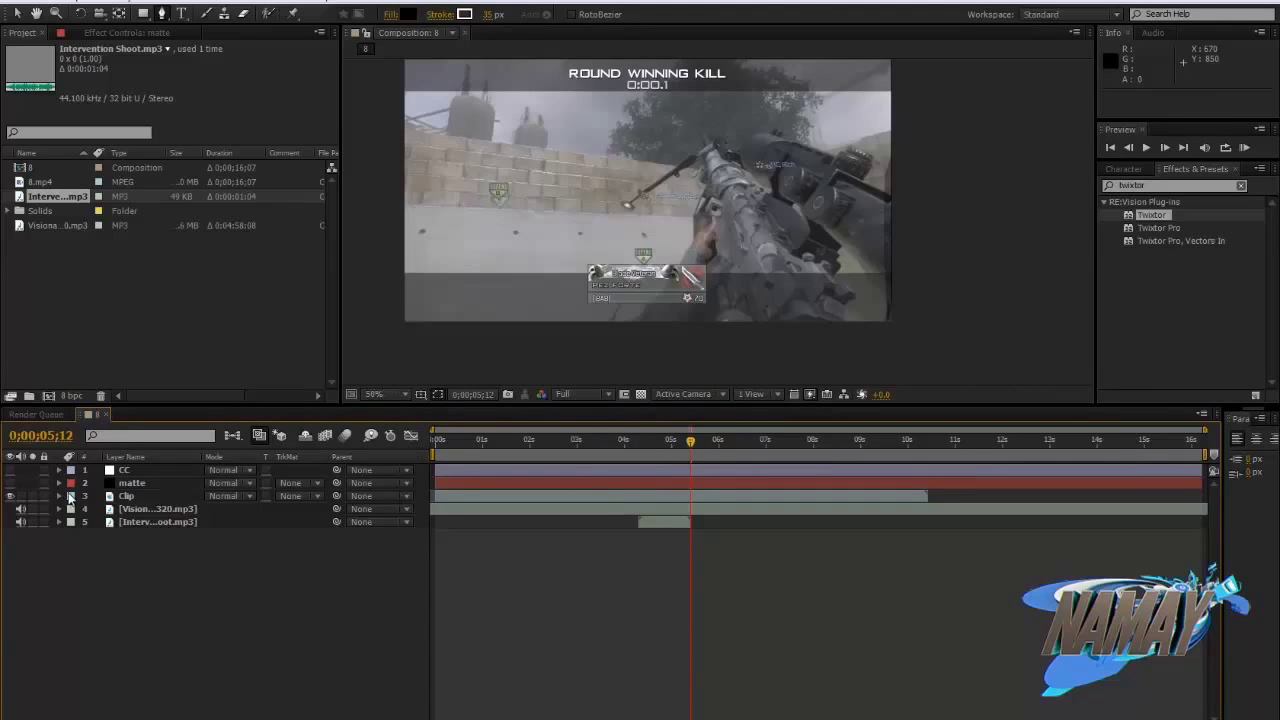
- Reveal the Clip layer's Twixtor speed keyframes, go to 0;00;05;05, and select matte
click(129, 497)
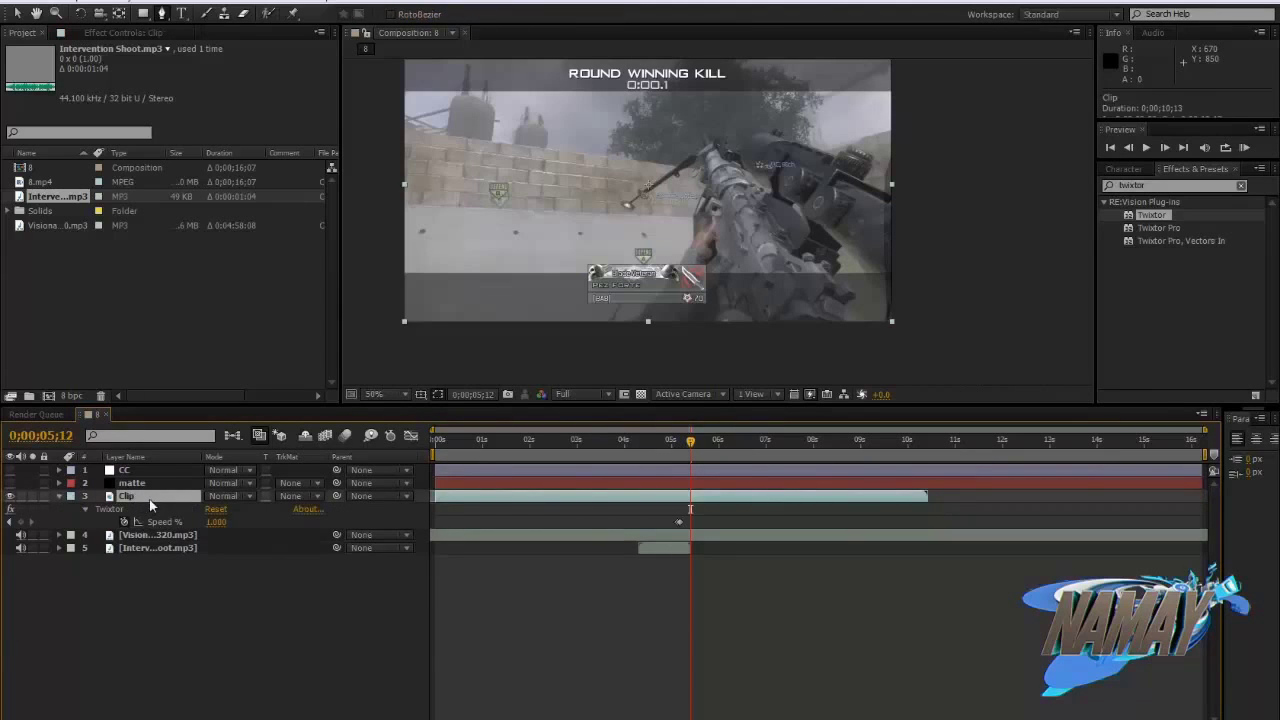
key(u)
drag(683, 451, 681, 452)
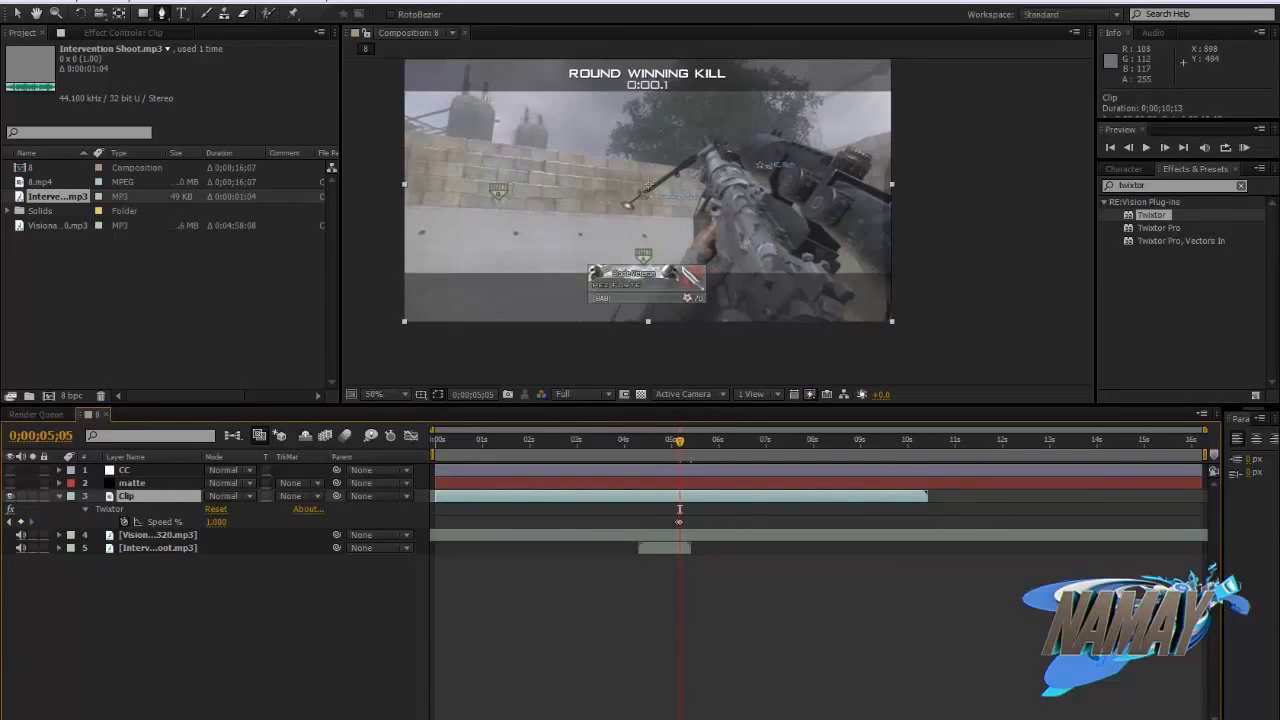
click(128, 486)
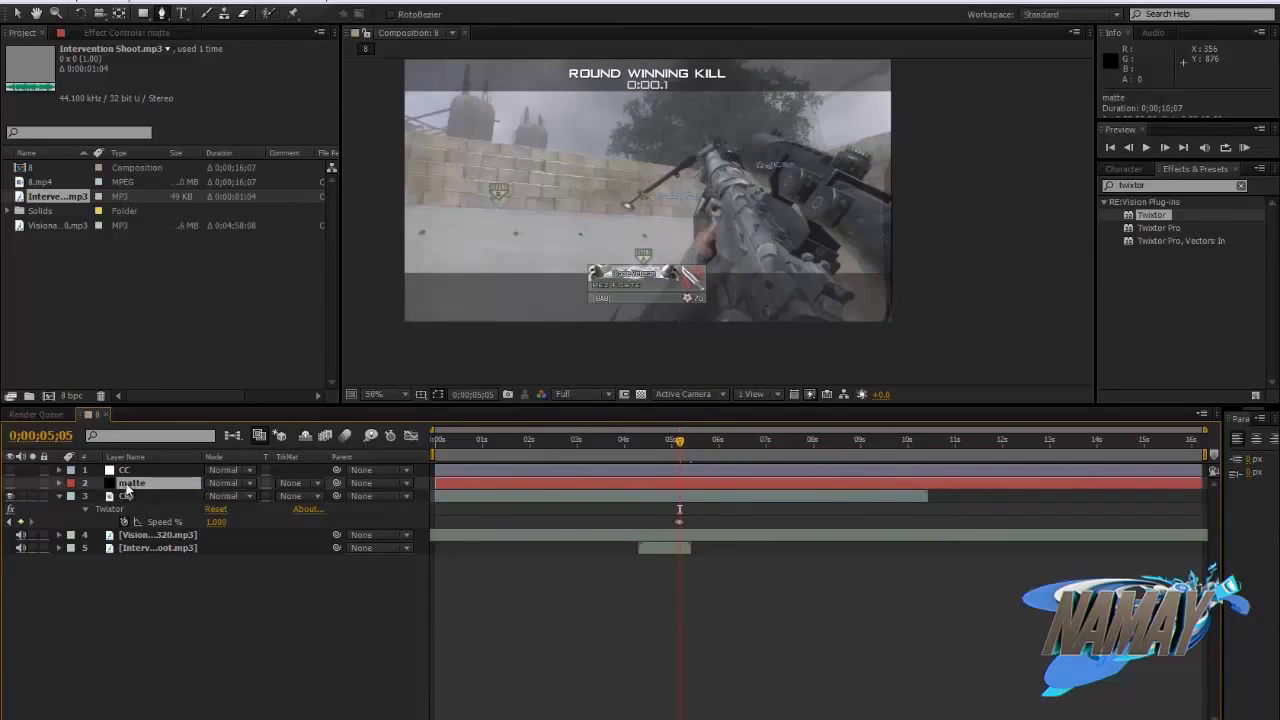
- Start Mask 1 on matte with the Pen tool, tracing around the killfeed card's edge
click(163, 15)
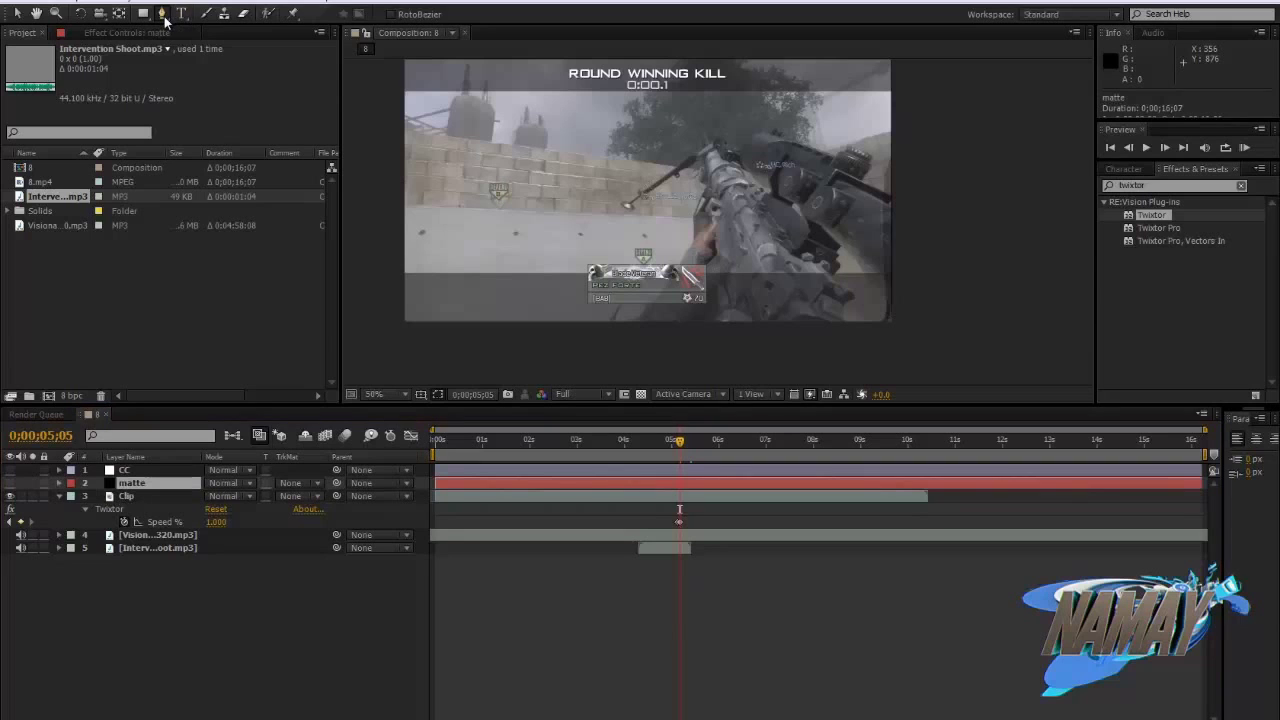
scroll(700, 332, up, 2)
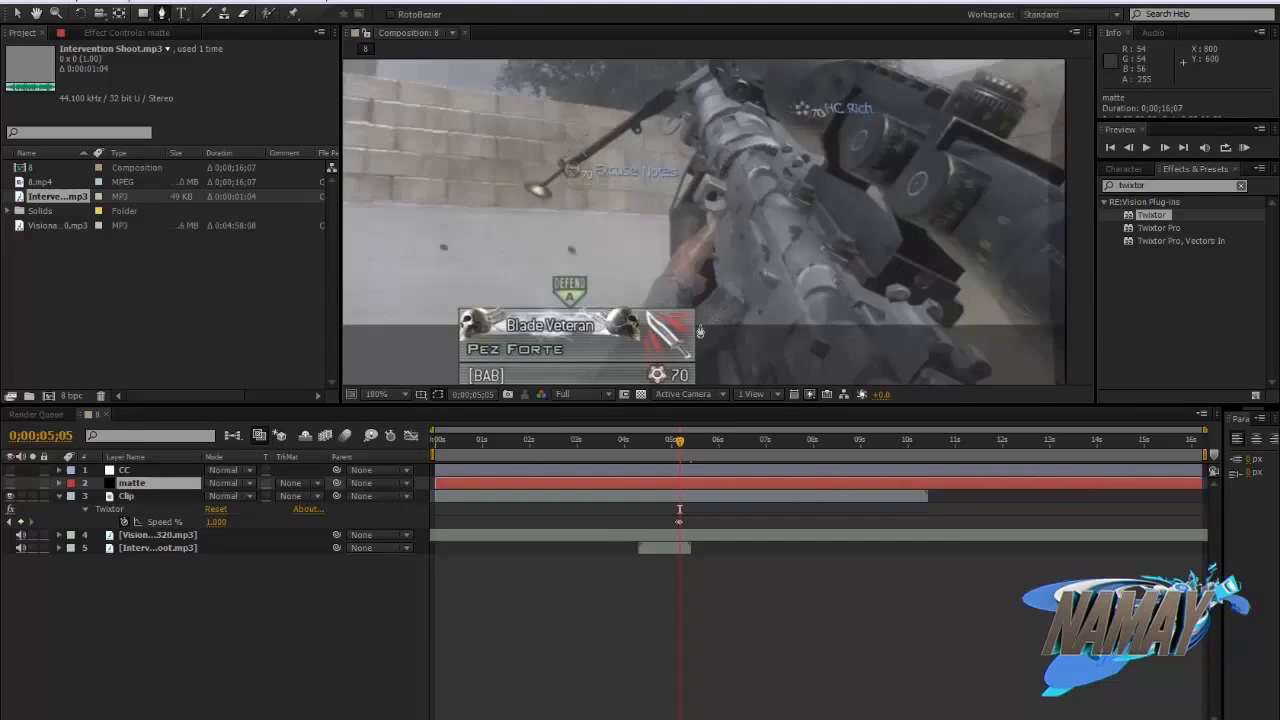
drag(700, 332, 646, 277)
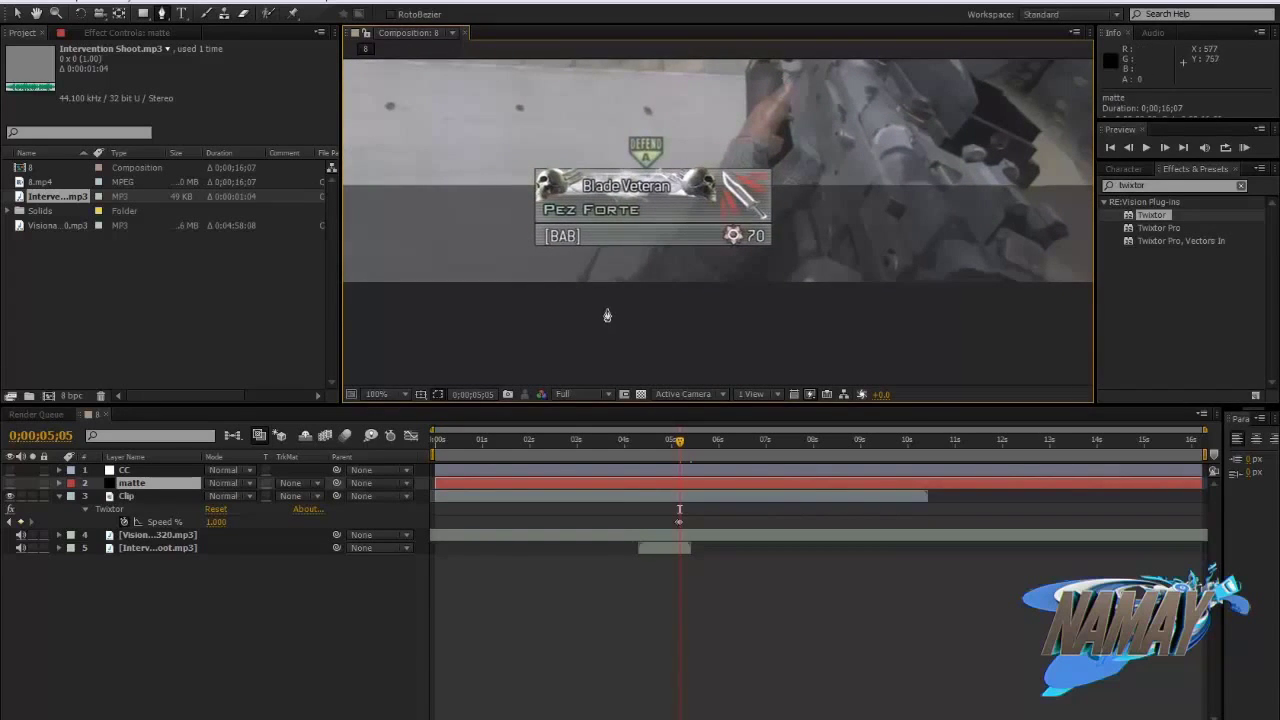
click(606, 310)
click(634, 284)
click(652, 252)
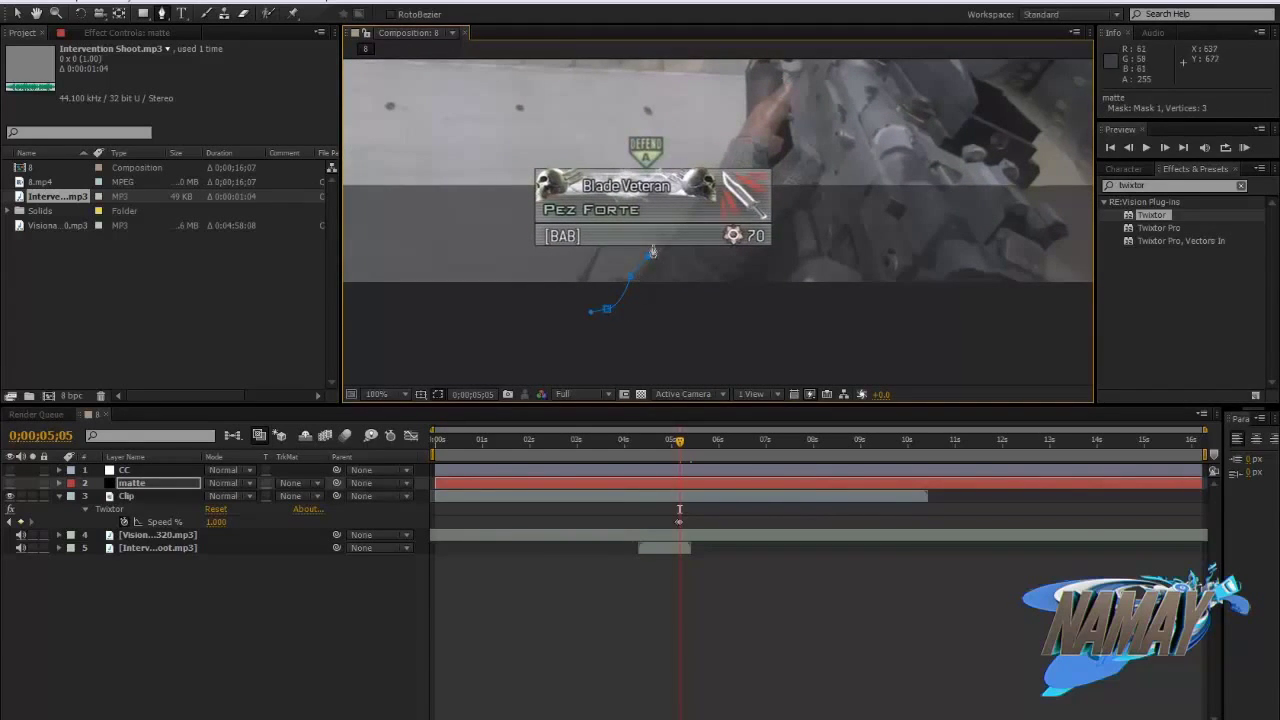
click(774, 252)
click(772, 205)
click(770, 168)
click(733, 140)
click(744, 100)
- Continue the mask up the card edge to where it meets the gun
scroll(744, 100, up, 3)
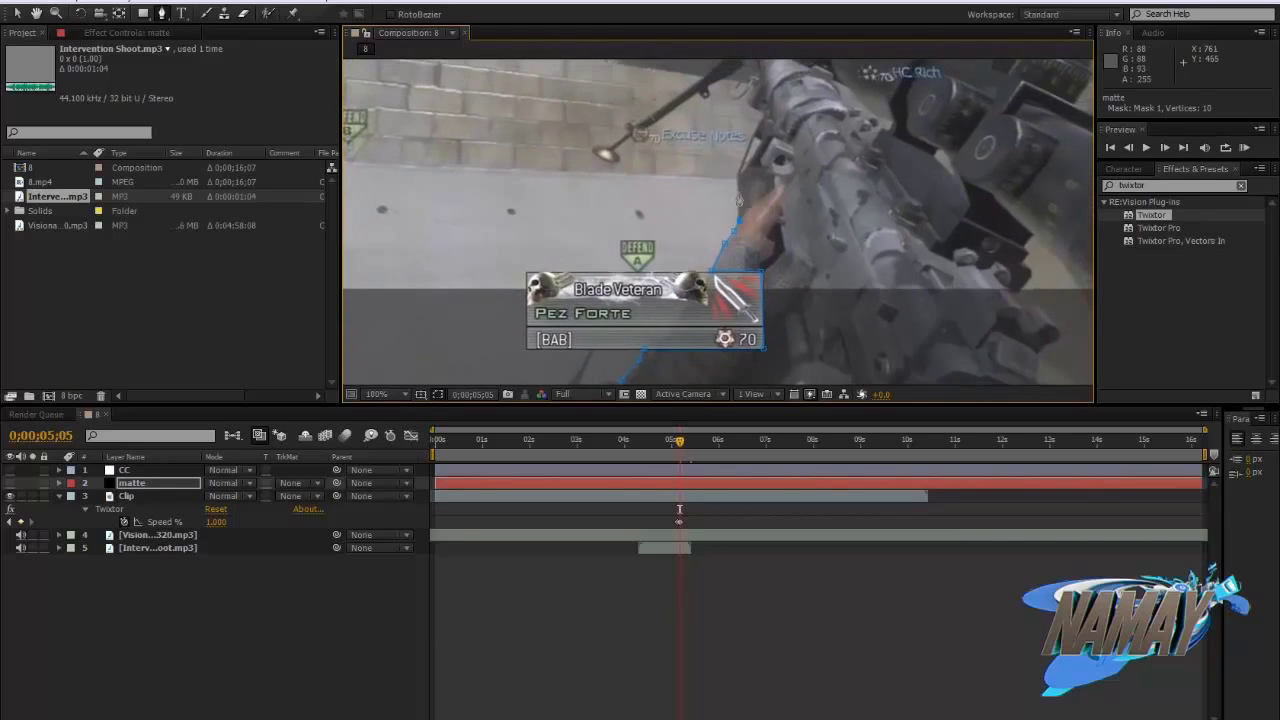
click(736, 180)
click(745, 152)
click(765, 118)
click(756, 87)
key(period)
key(period)
key(period)
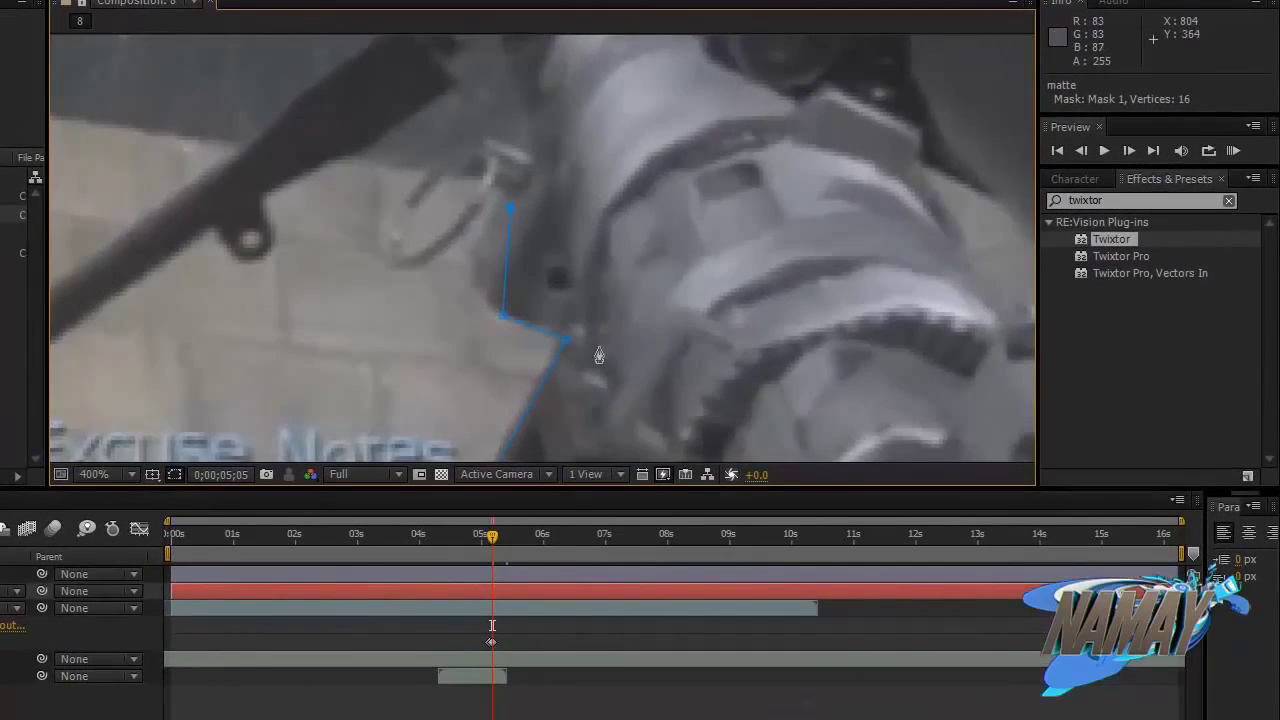
key(ctrl+z)
- Trace the mask along the gun's outline and edge details up to its top
click(483, 297)
click(473, 251)
click(509, 190)
click(490, 186)
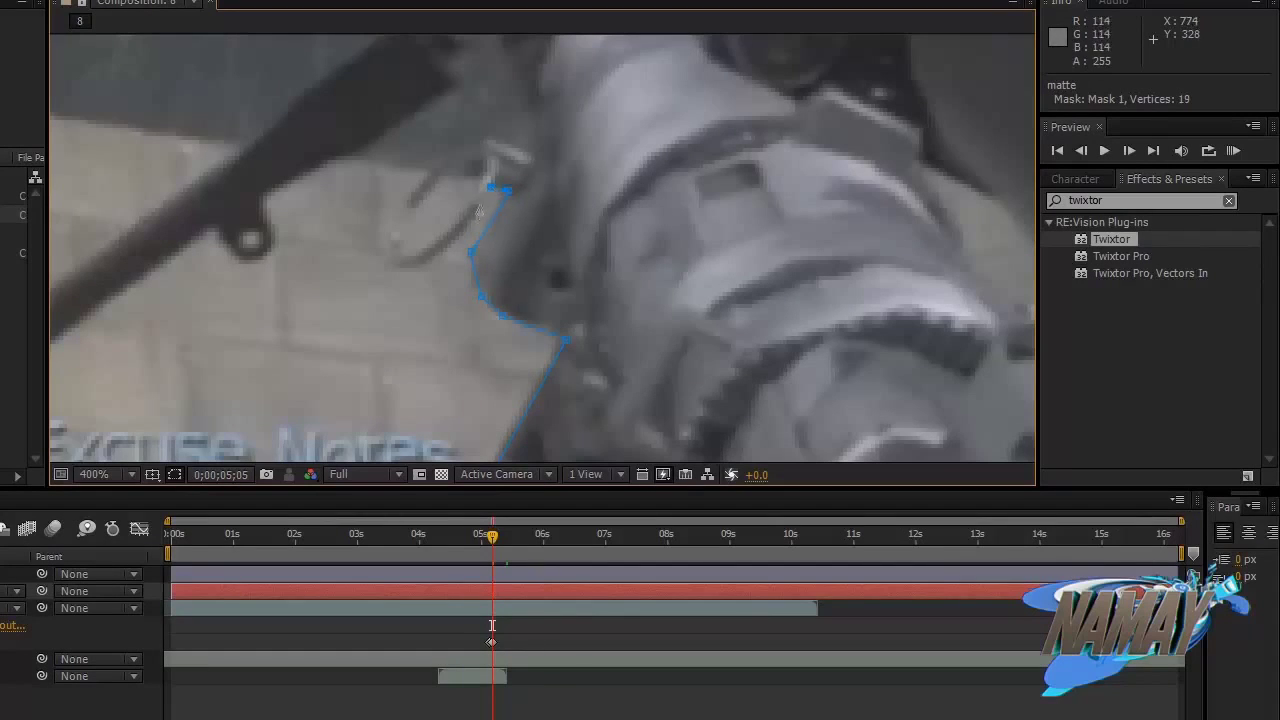
click(476, 212)
click(448, 245)
click(421, 261)
click(393, 270)
click(395, 243)
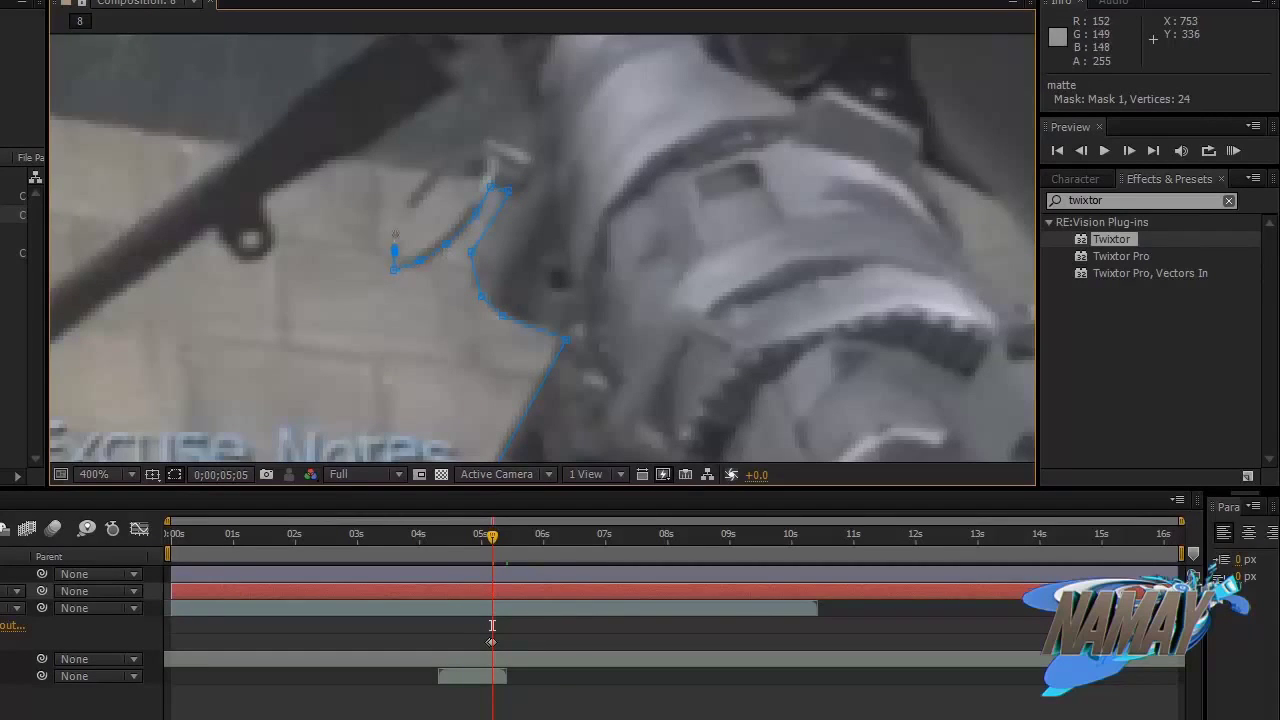
click(395, 212)
click(422, 183)
click(450, 165)
click(485, 145)
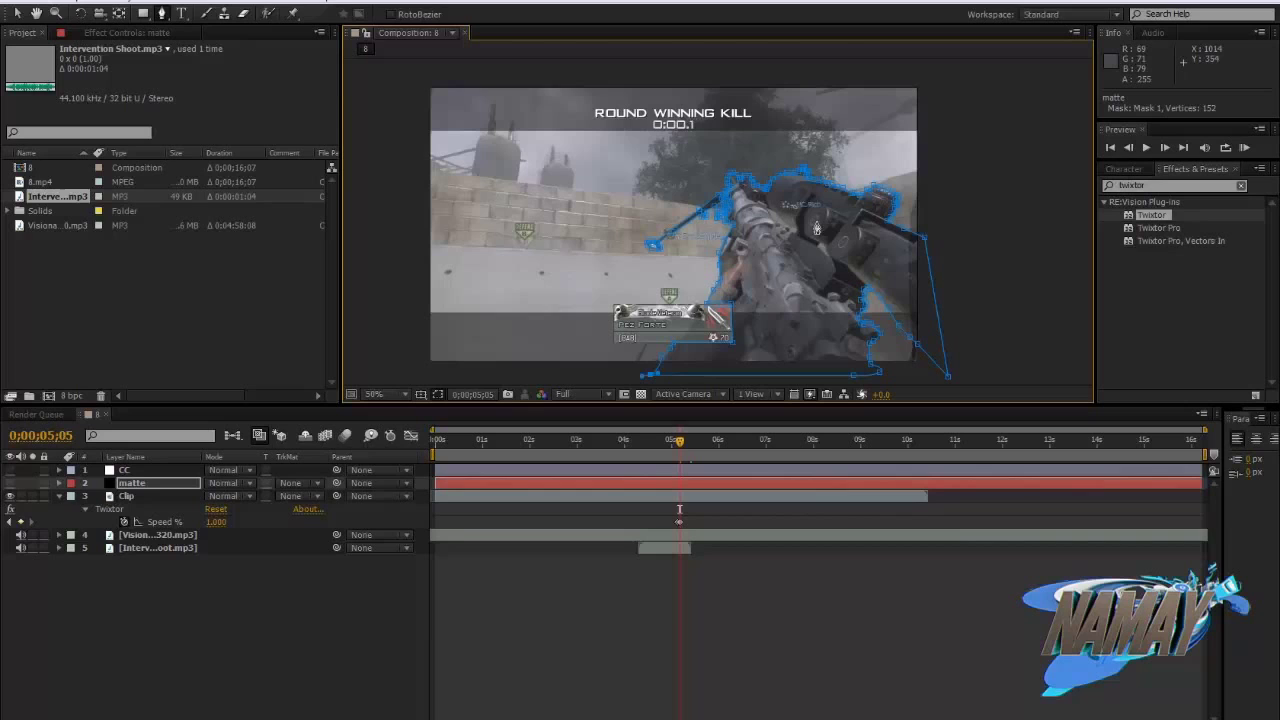
right_click(93, 593)
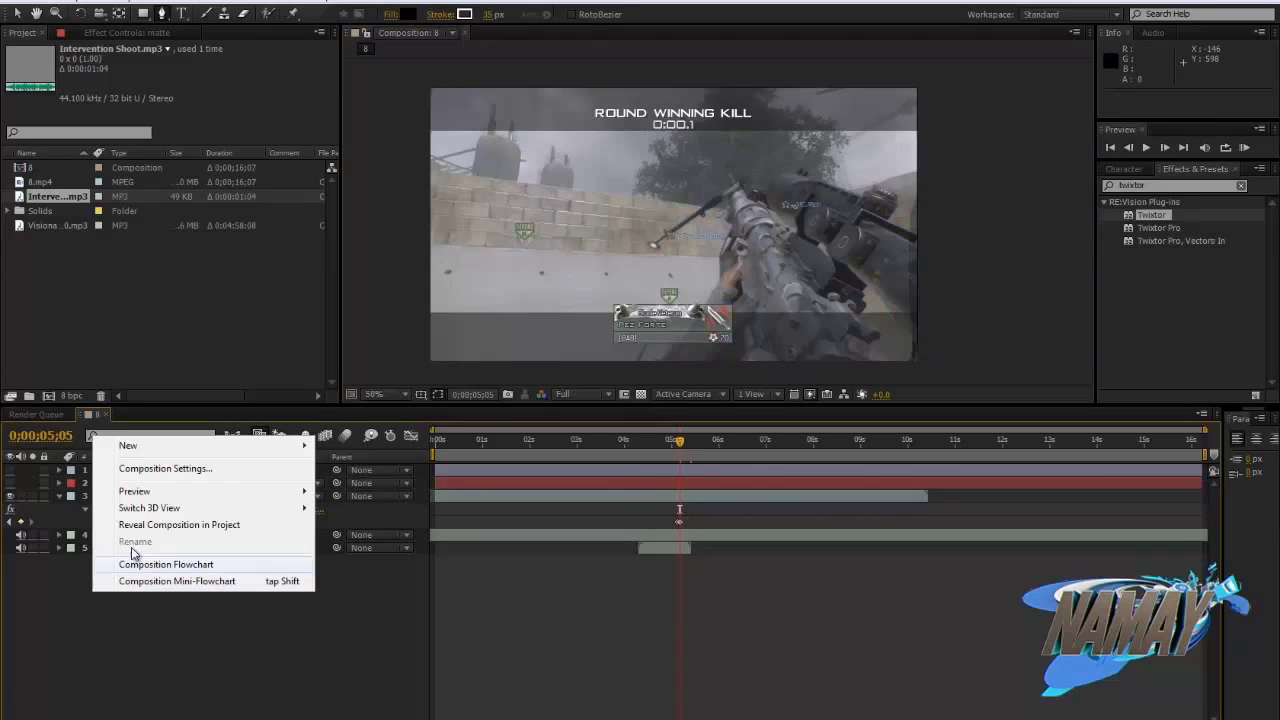
click(65, 615)
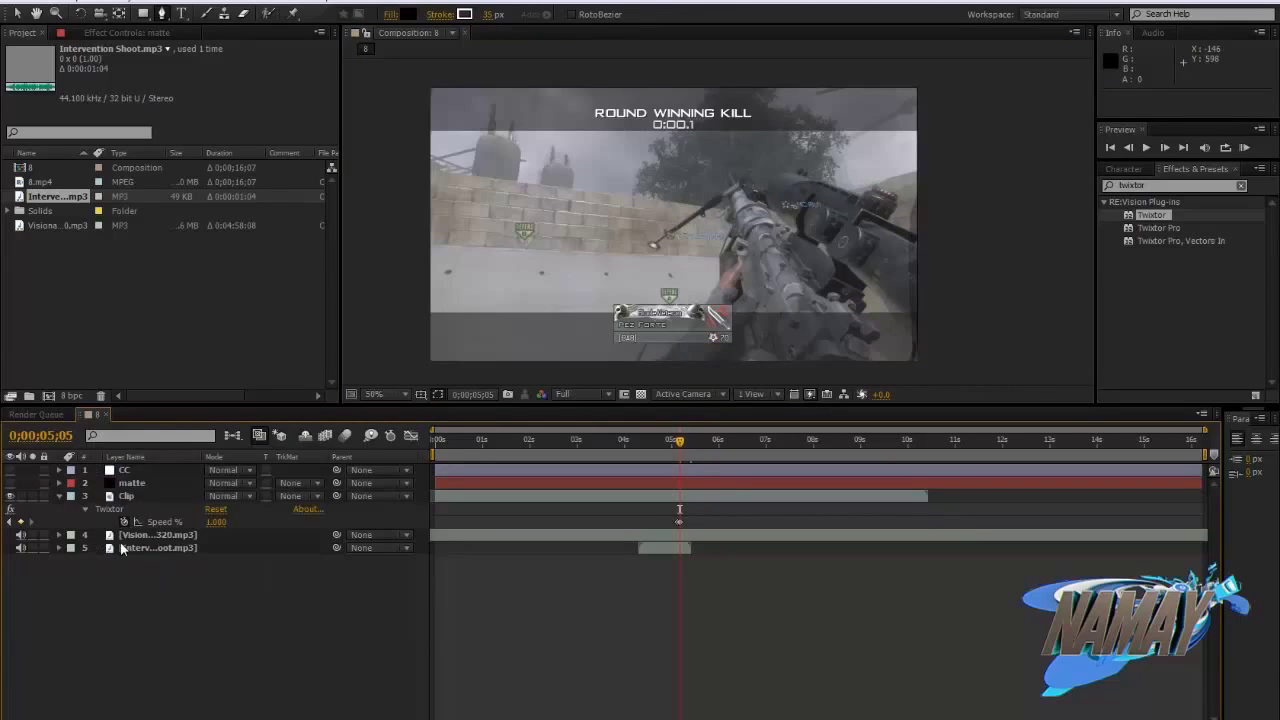
click(136, 486)
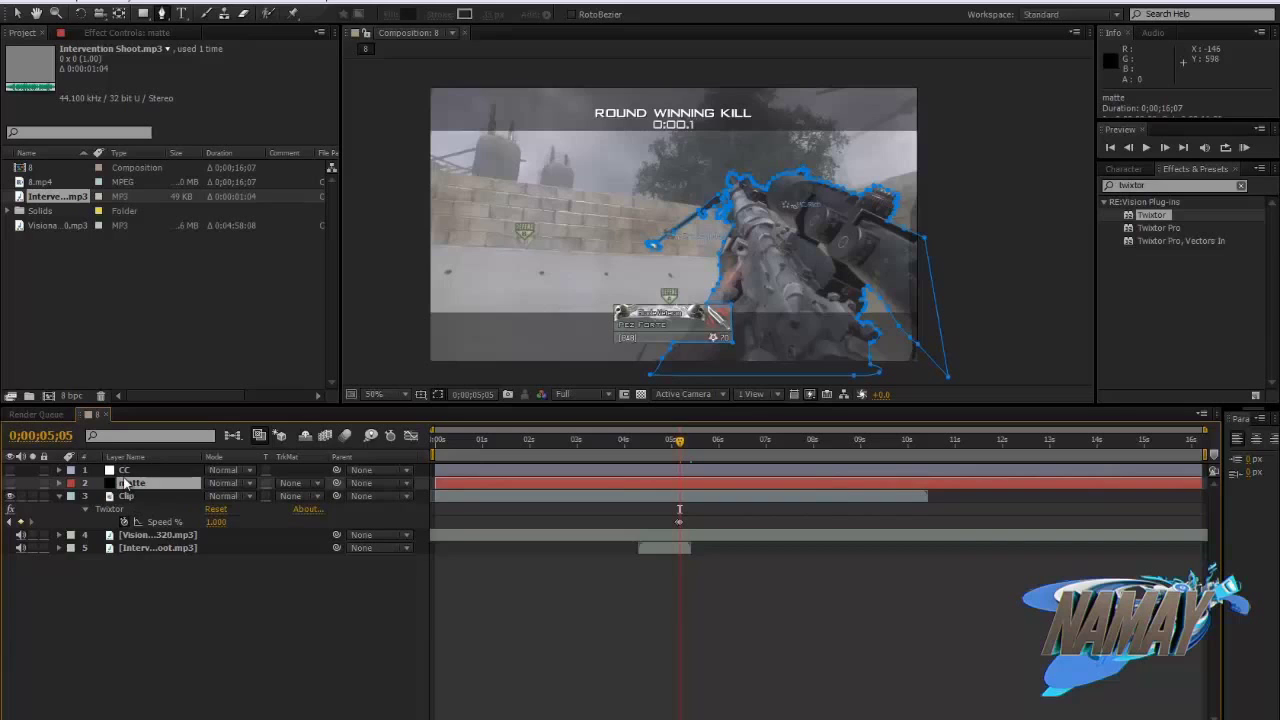
- Set a Mask Path keyframe on the matte layer and step ahead in time
key(m)
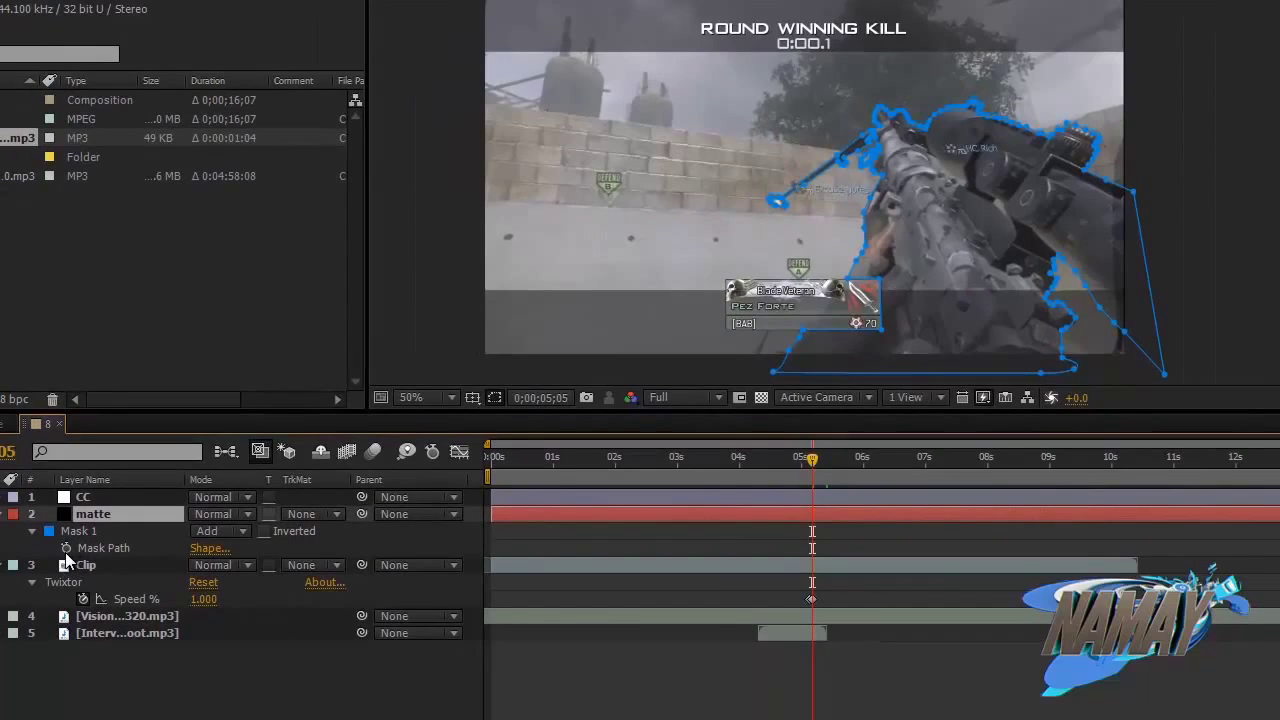
click(66, 549)
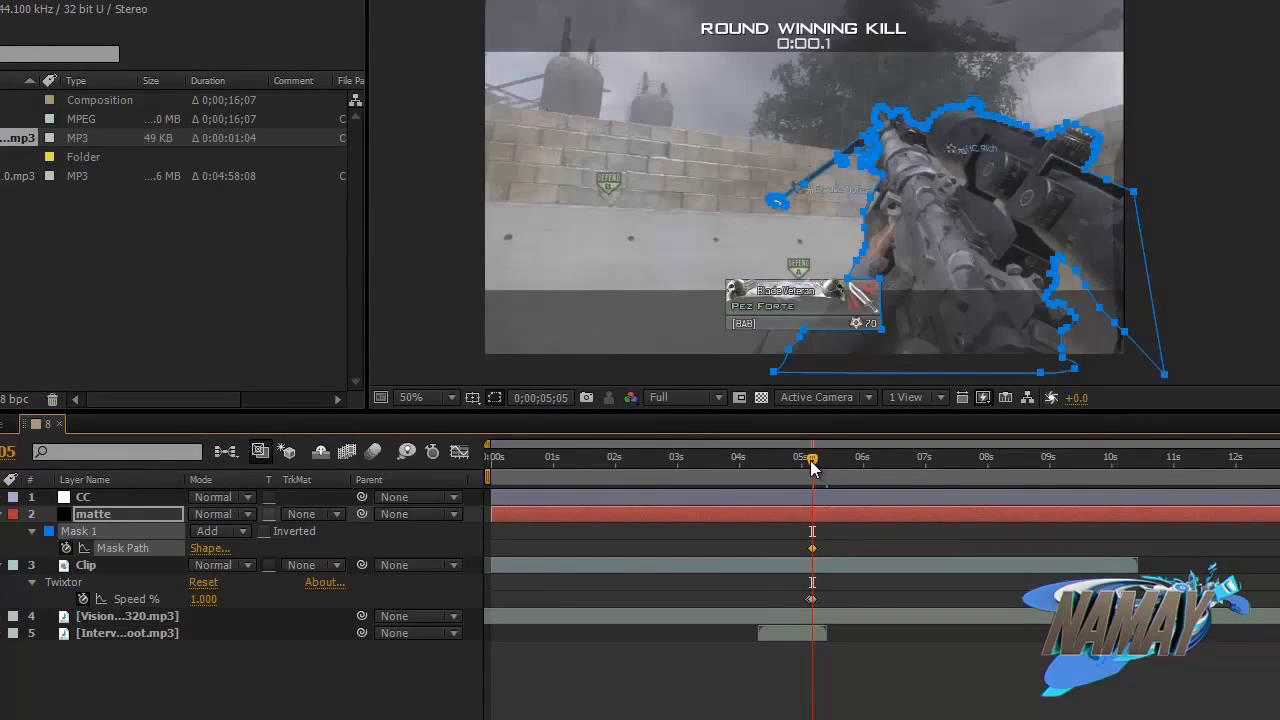
drag(812, 467, 876, 468)
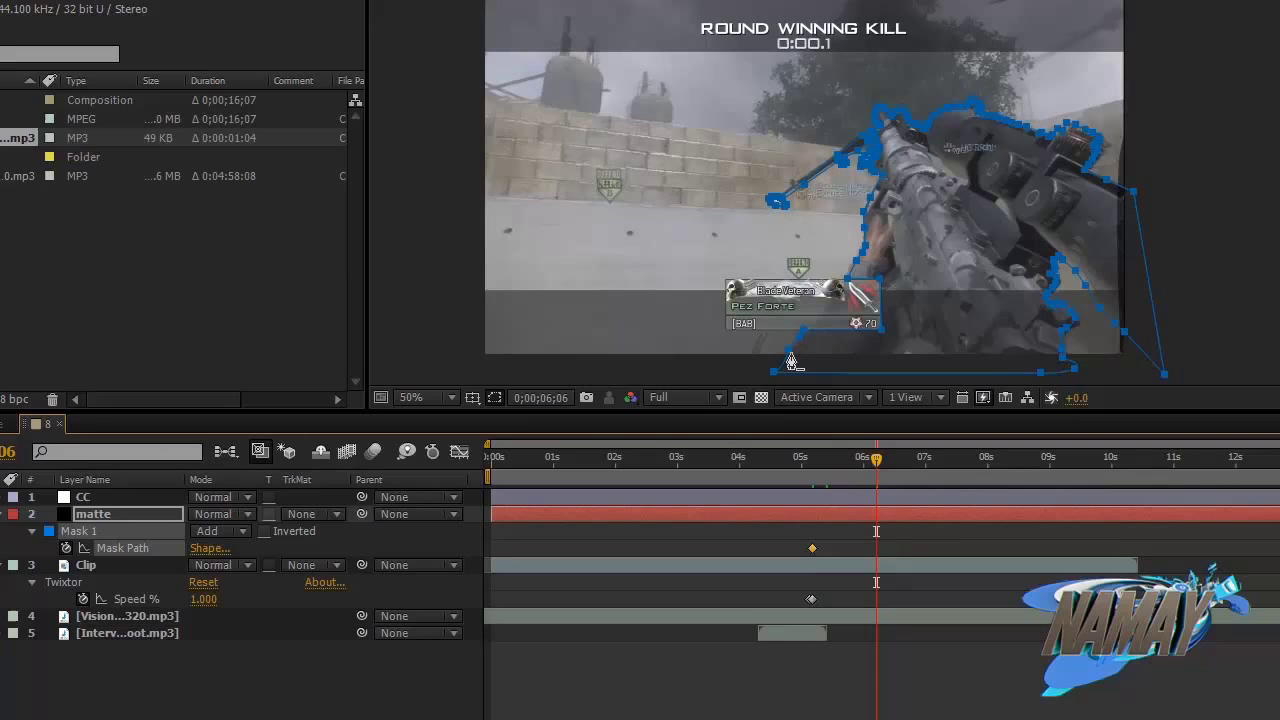
- Free Transform the mask at 0;00;06;06, nudging and enlarging it over the gun
click(977, 316)
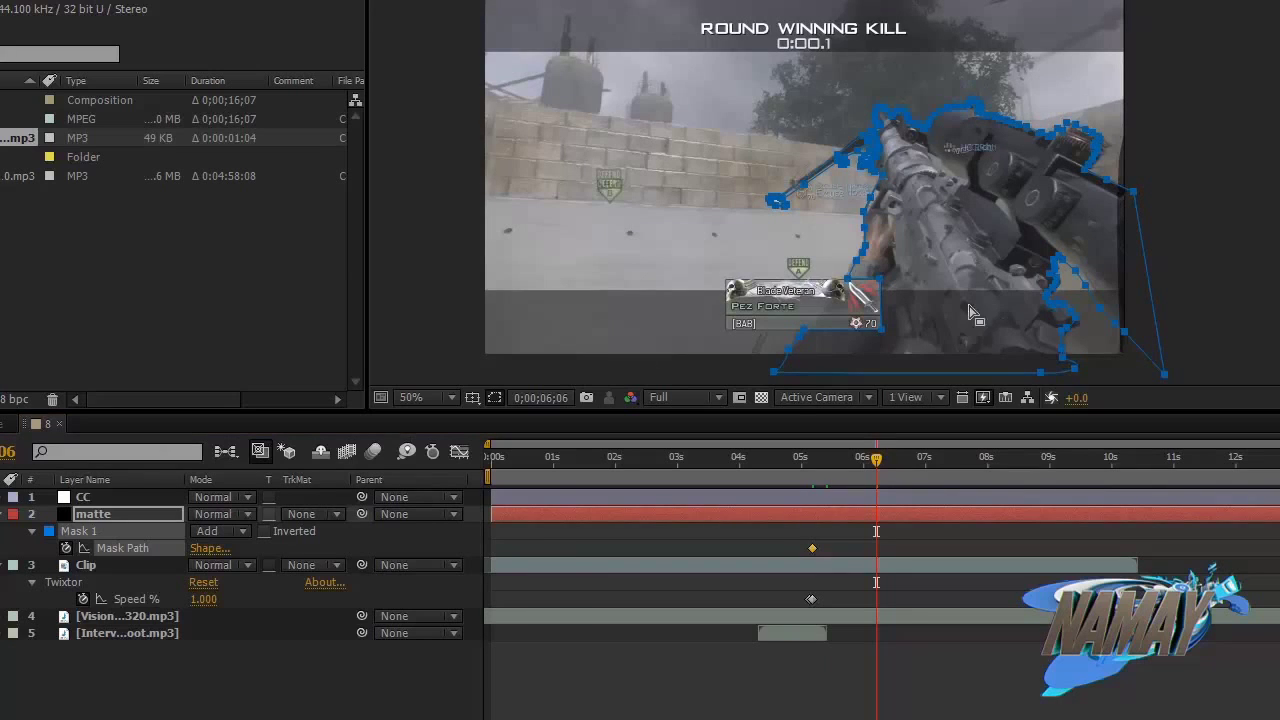
double_click(810, 346)
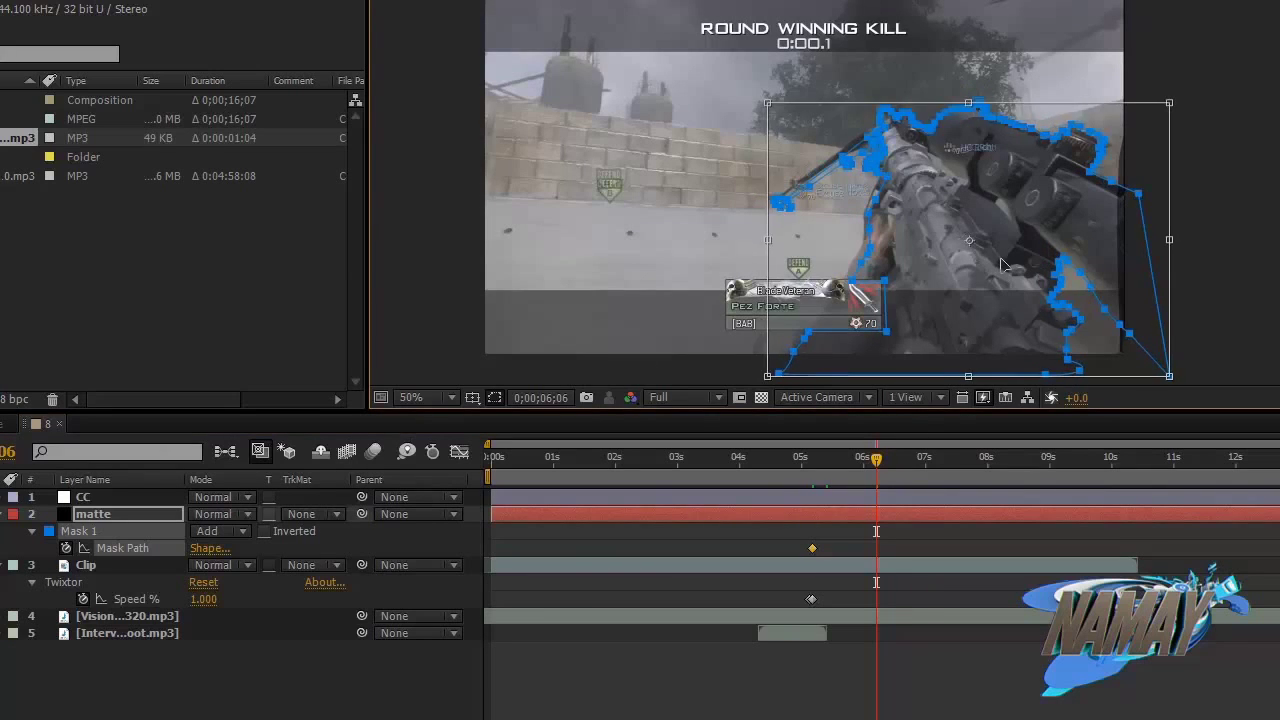
drag(1005, 263, 1008, 266)
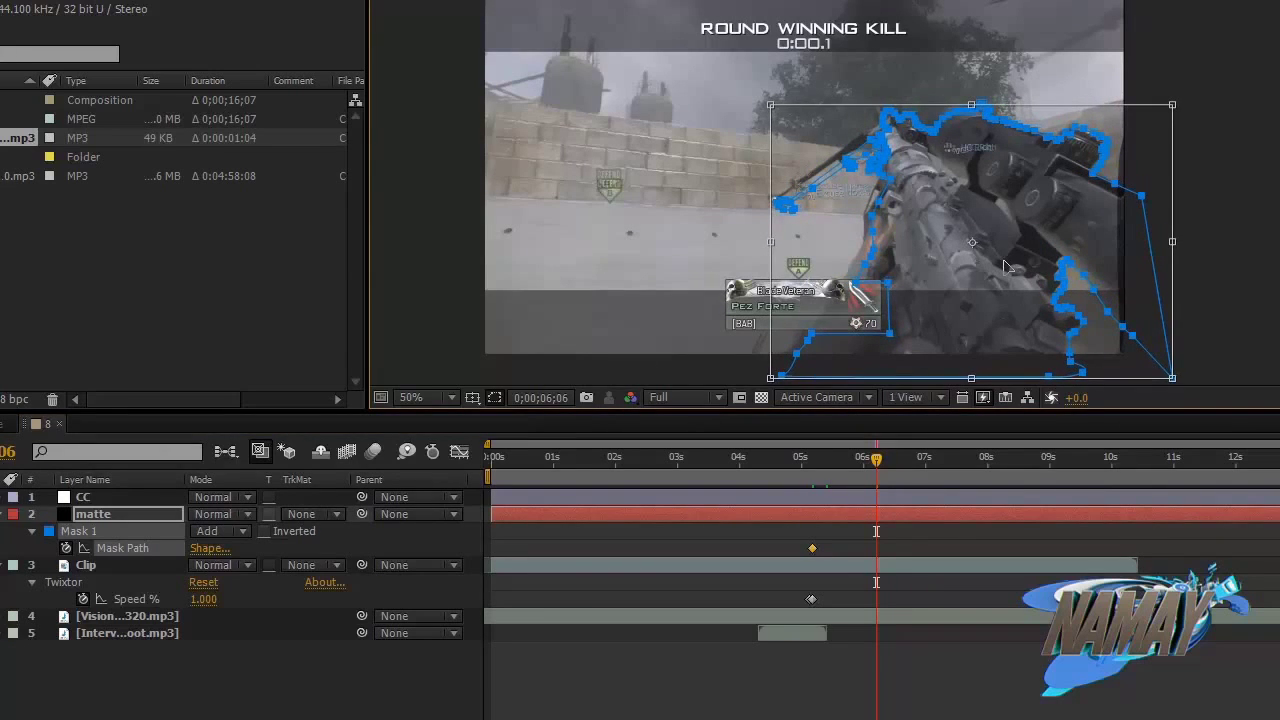
drag(771, 104, 752, 103)
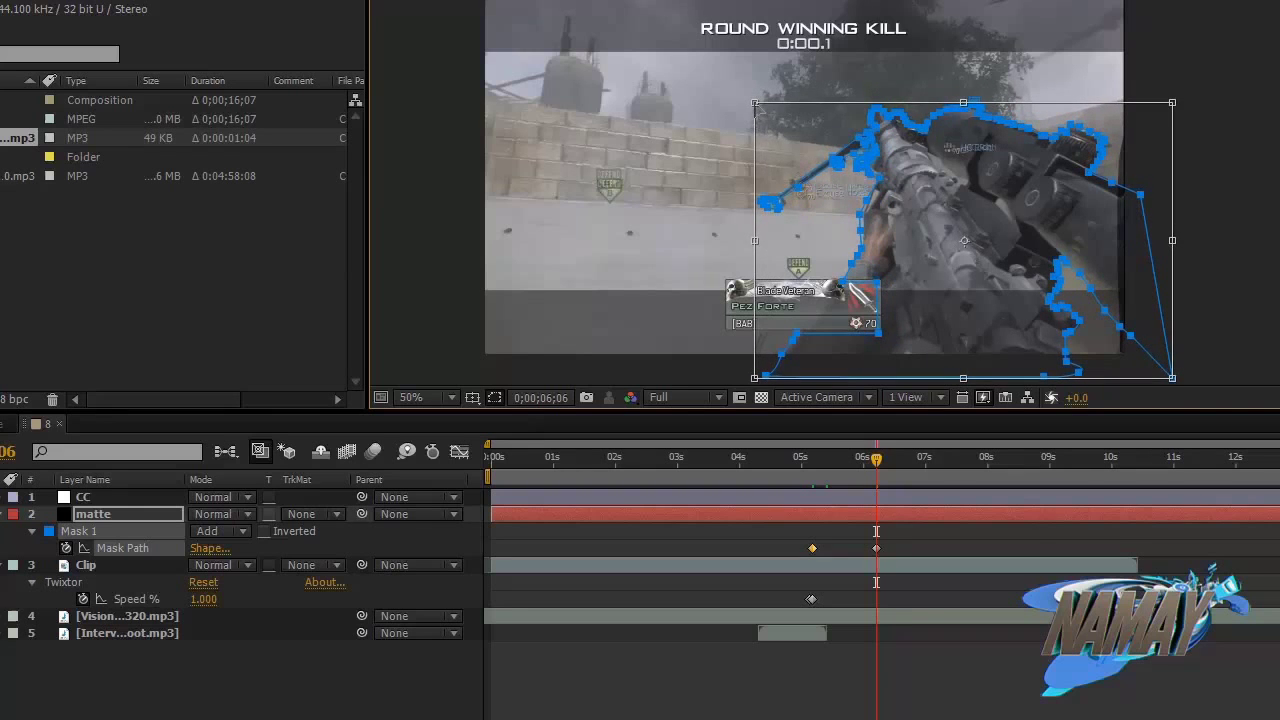
drag(756, 106, 759, 107)
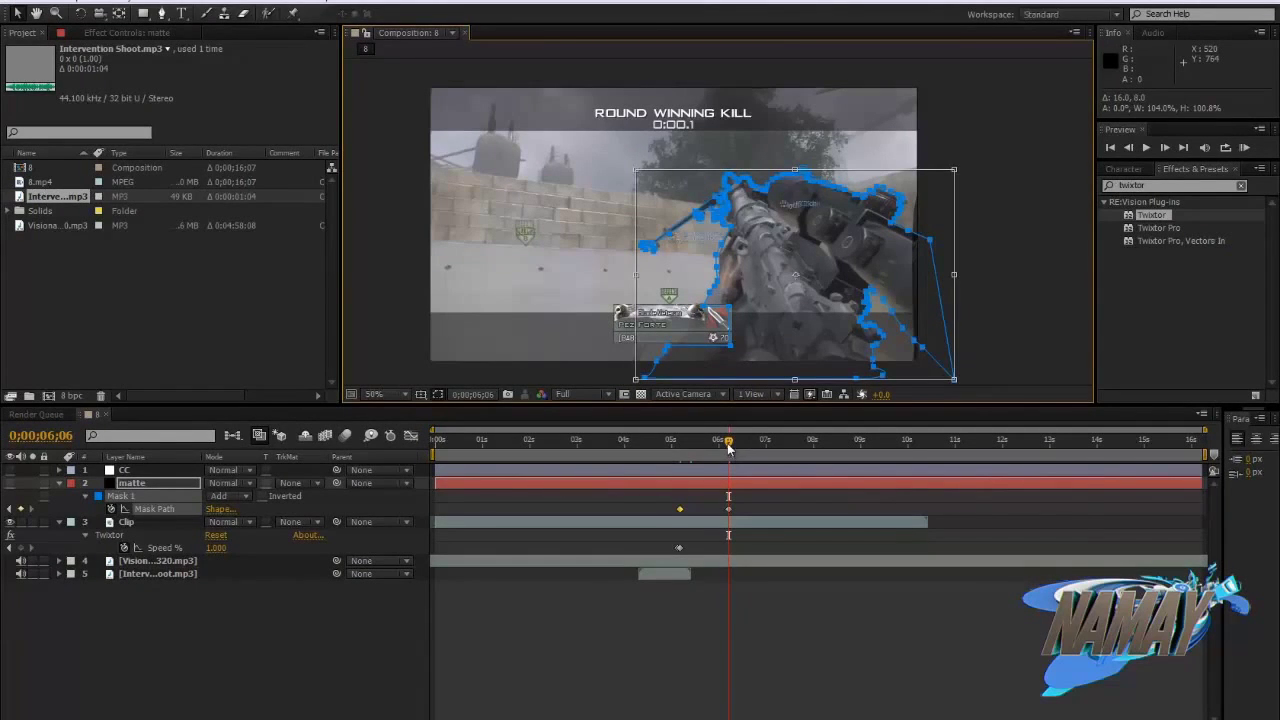
- Zoom in and drag mask vertices onto the gun barrel's edge
mouse_move(728, 447)
mouse_down()
mouse_move(687, 464)
mouse_move(728, 470)
mouse_up()
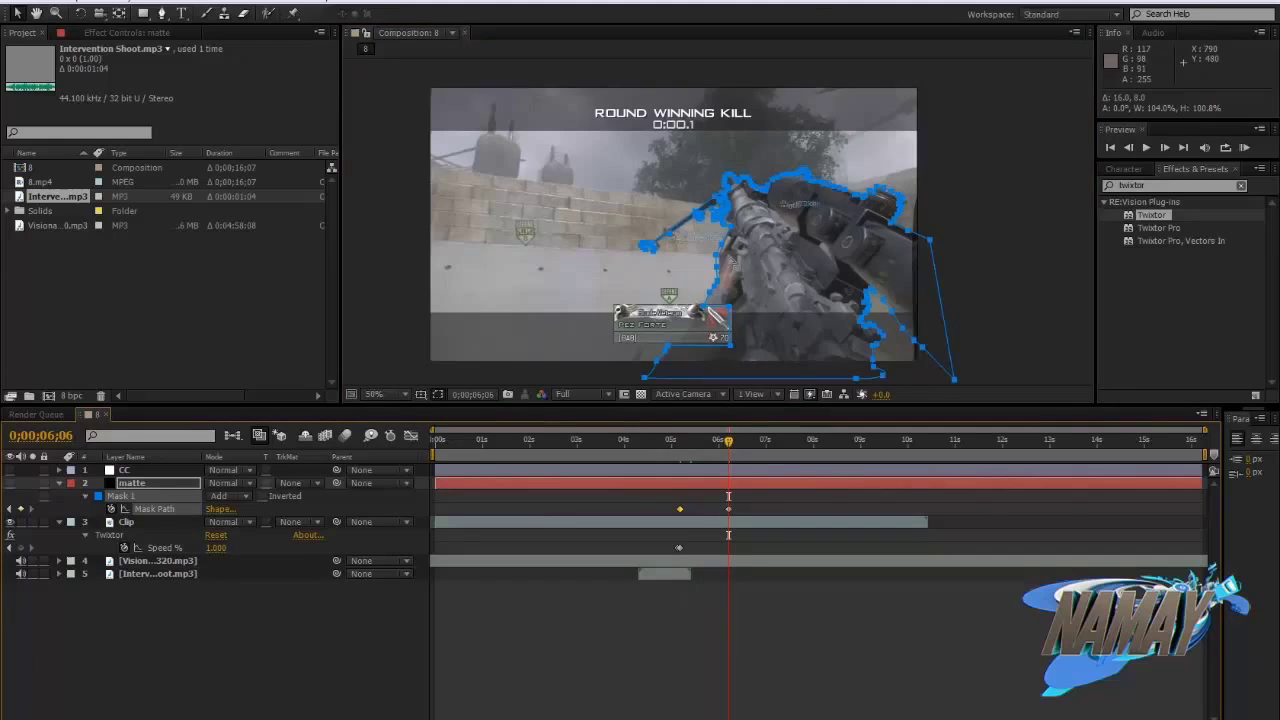
scroll(790, 200, up, 3)
scroll(785, 187, up, 1)
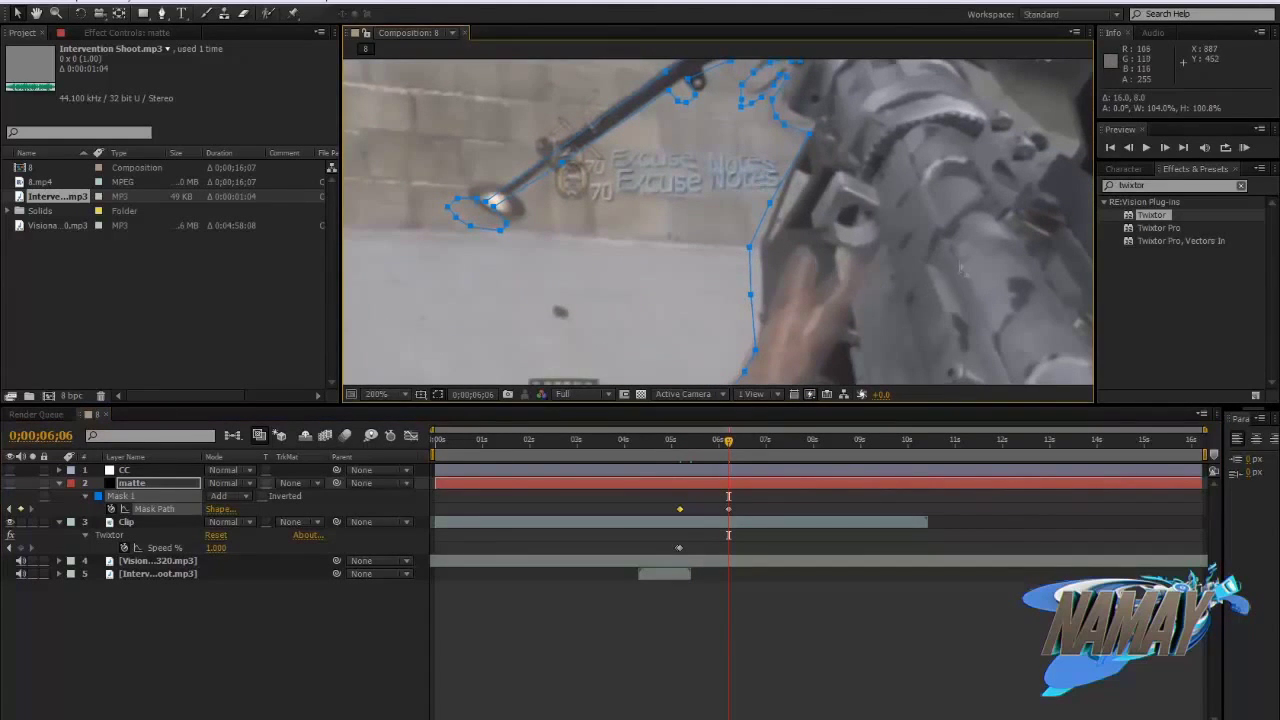
drag(962, 261, 776, 247)
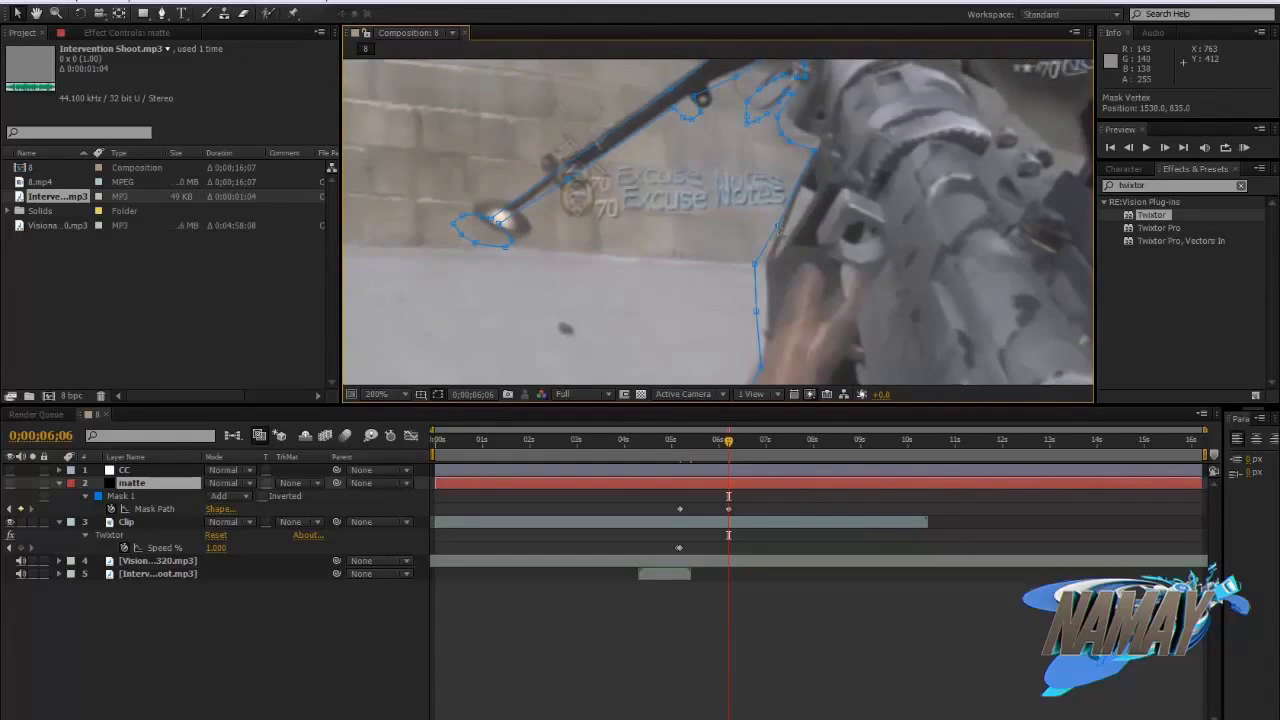
click(778, 234)
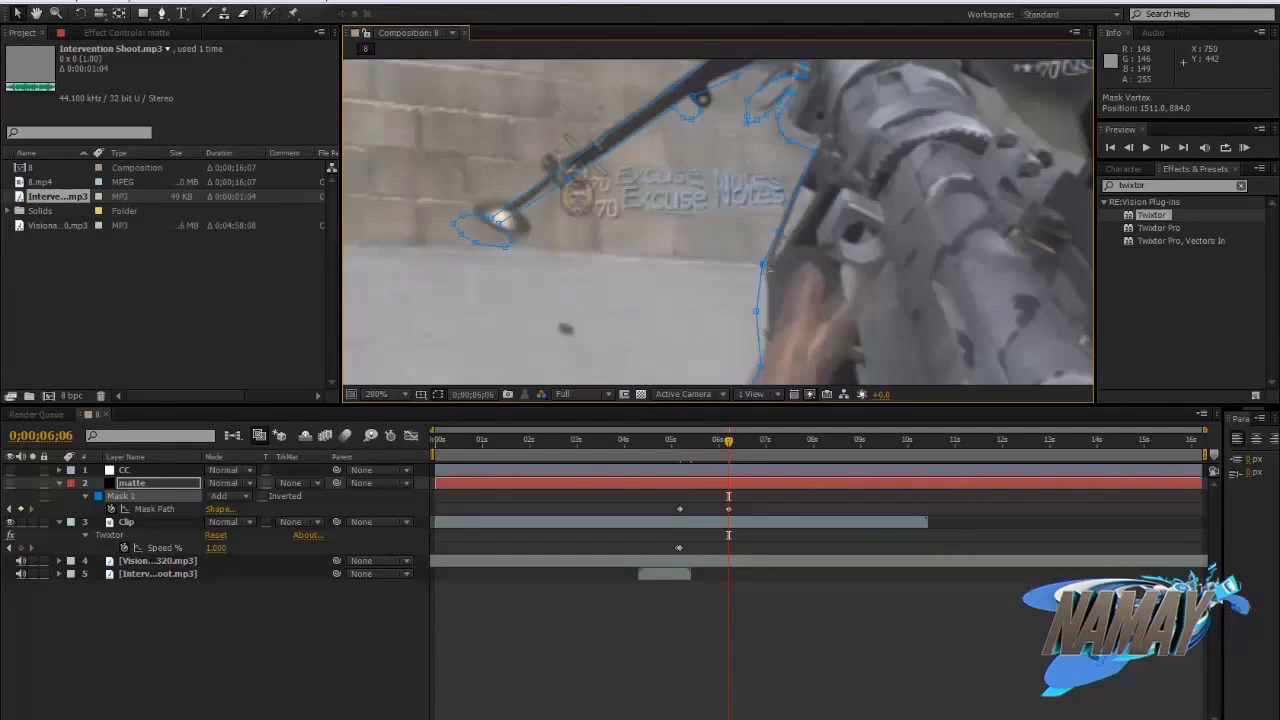
drag(778, 234, 766, 262)
drag(757, 313, 766, 312)
scroll(805, 300, down, 5)
scroll(805, 295, up, 4)
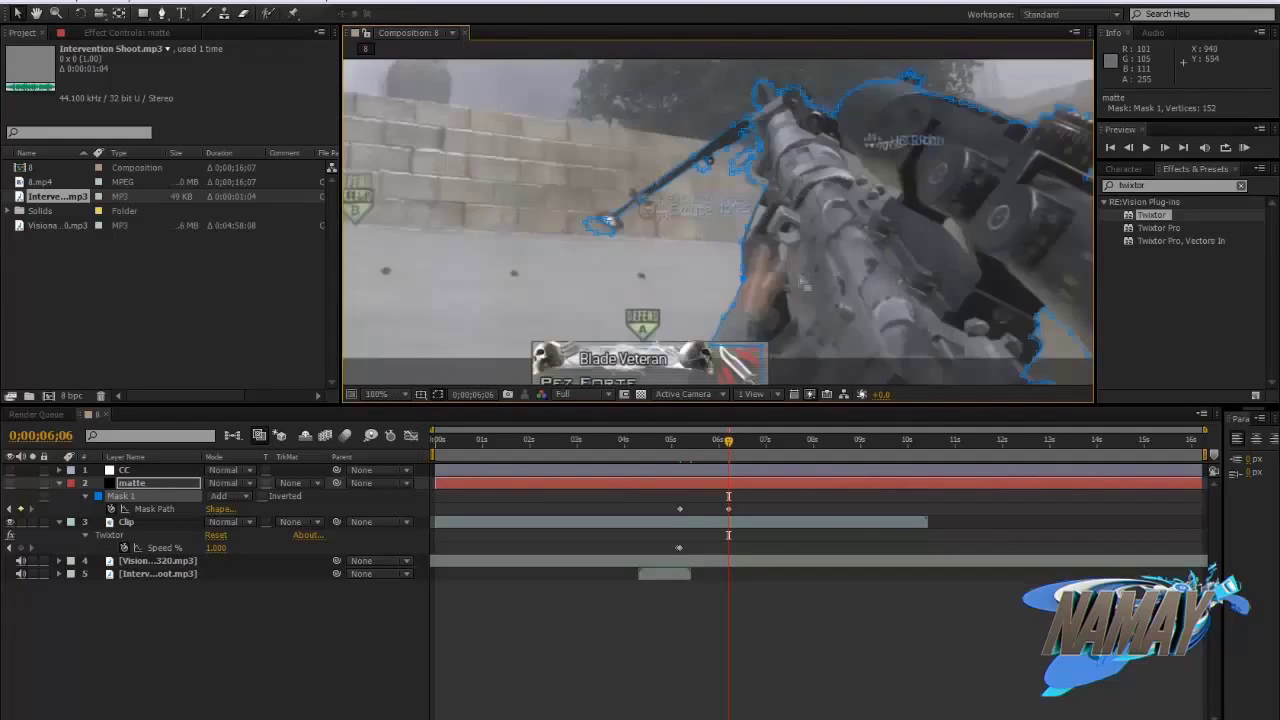
scroll(800, 283, down, 4)
scroll(771, 315, up, 2)
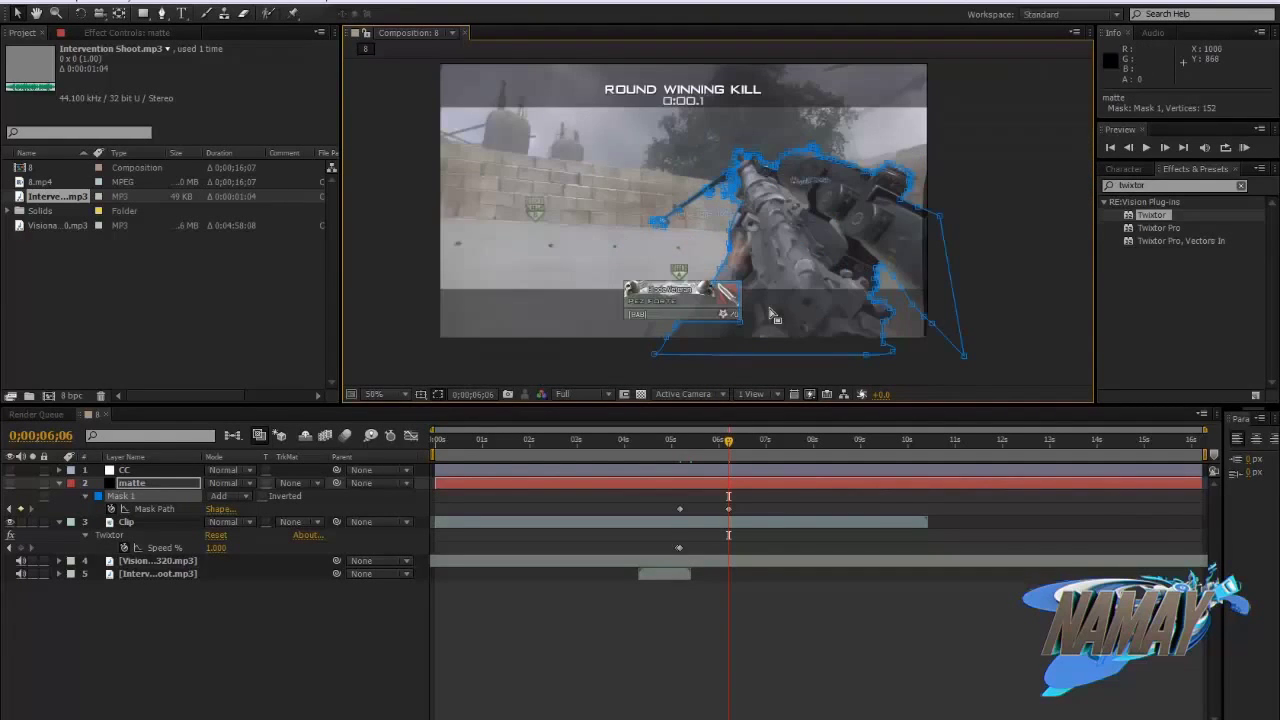
scroll(840, 290, down, 1)
scroll(880, 280, up, 1)
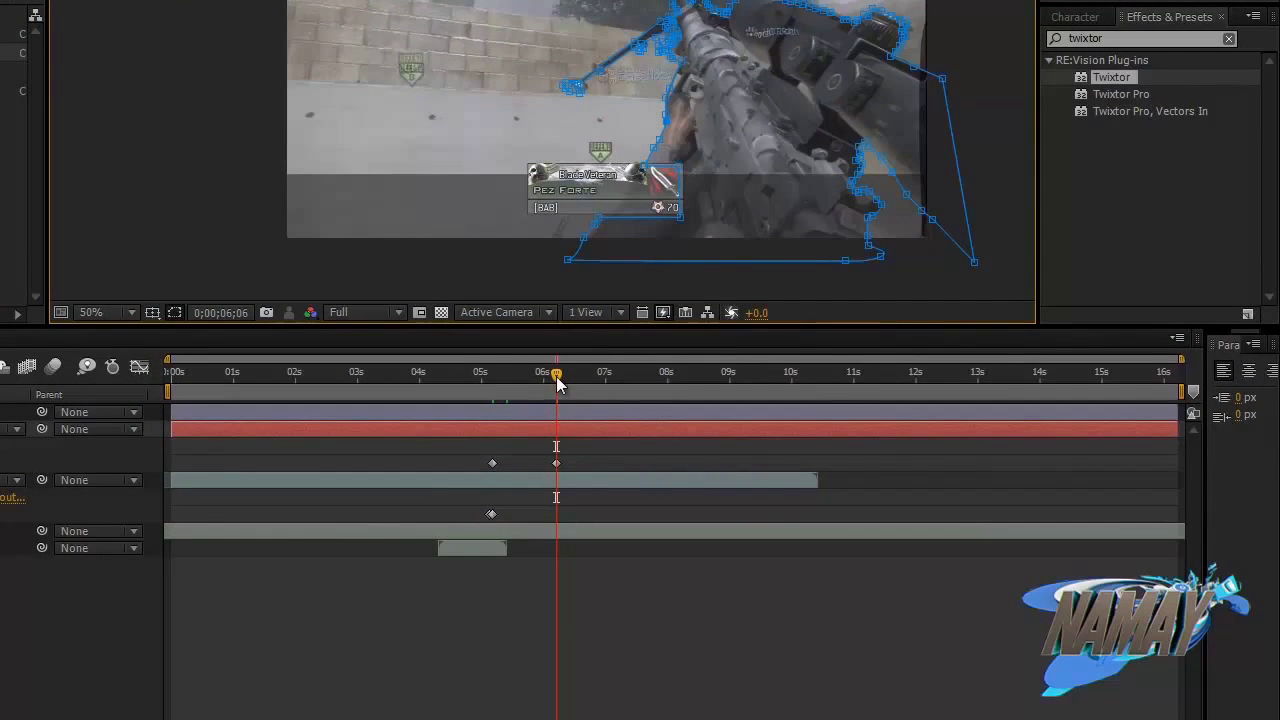
- At 0;00;07;01, Free Transform the mask to shift and widen it over the gun
drag(558, 383, 607, 389)
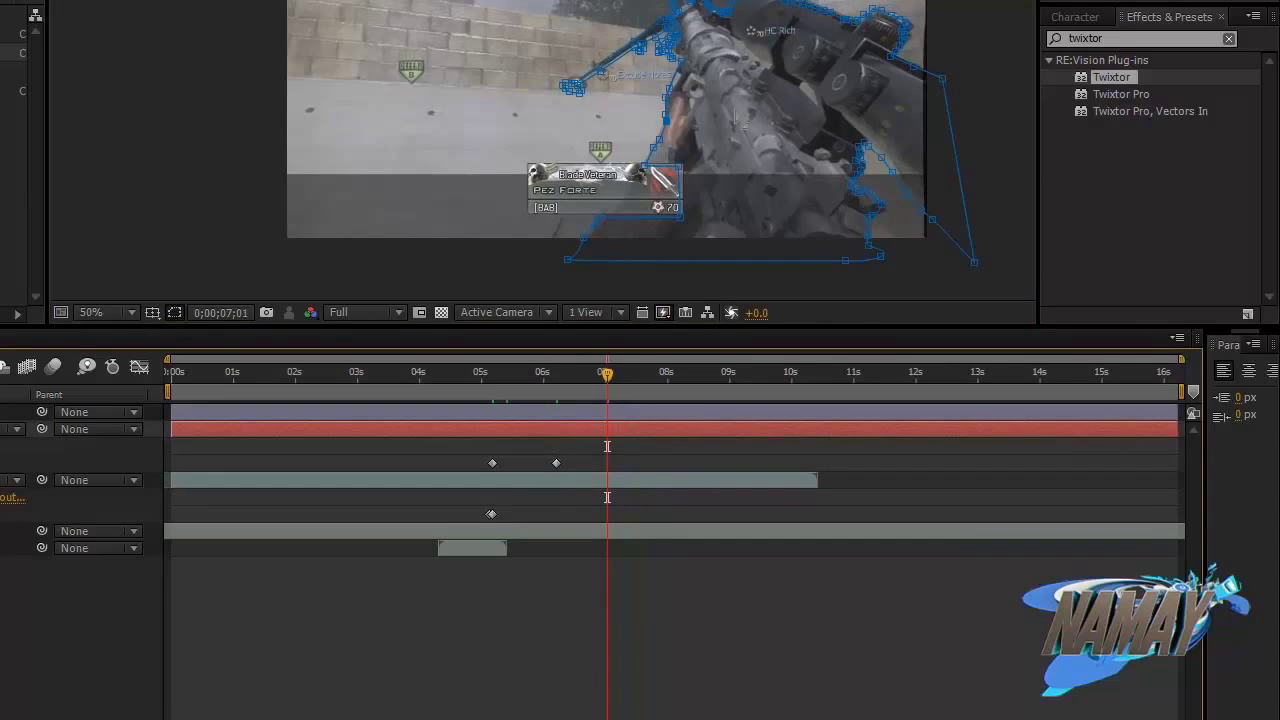
click(687, 70)
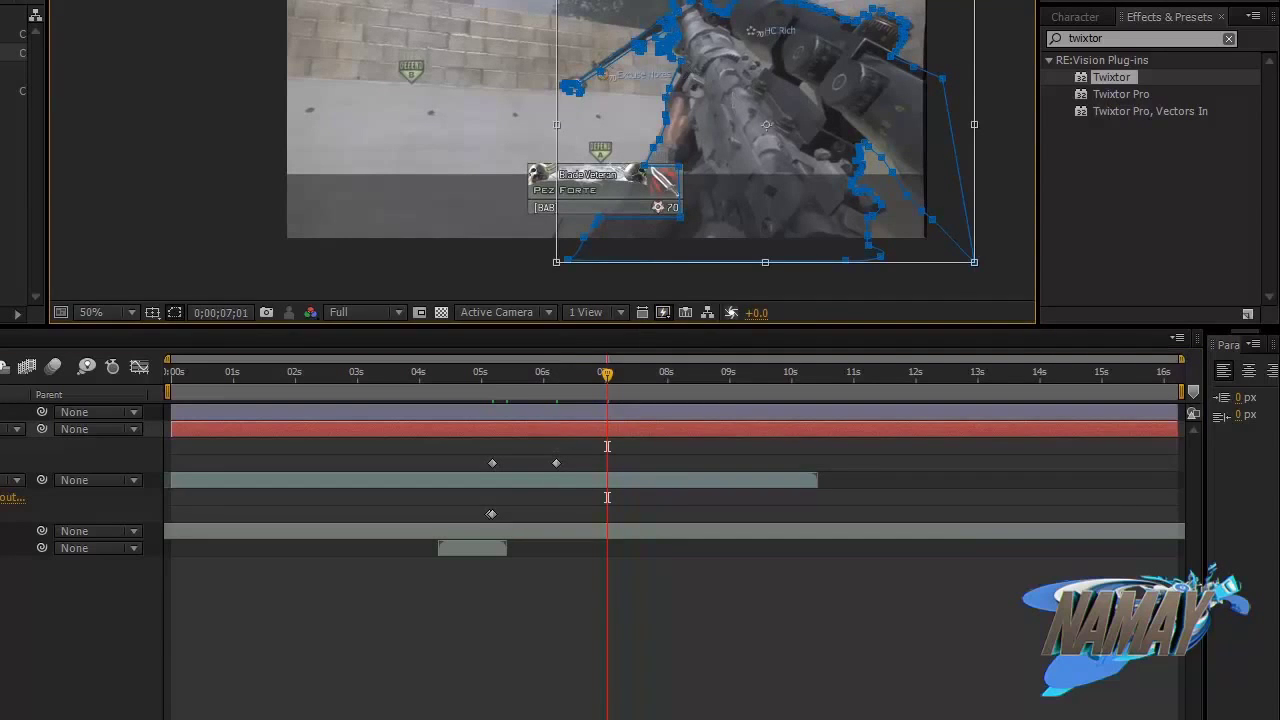
drag(732, 99, 730, 97)
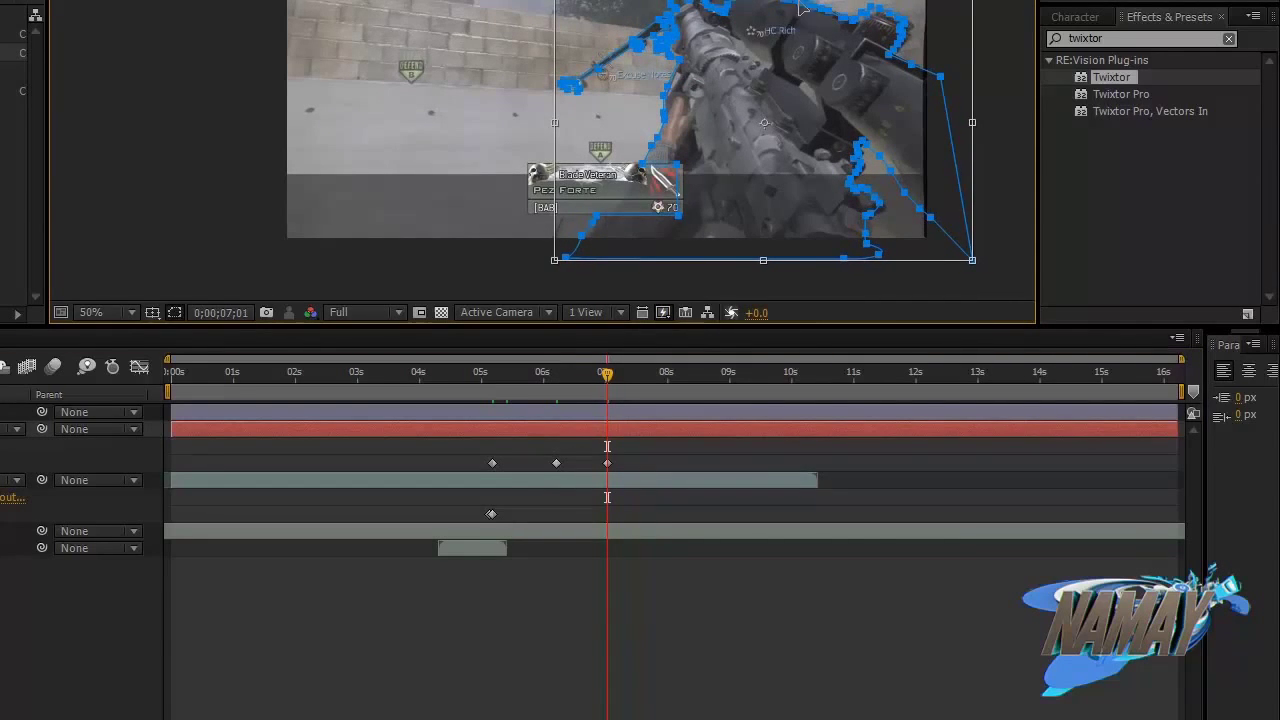
drag(972, 122, 980, 123)
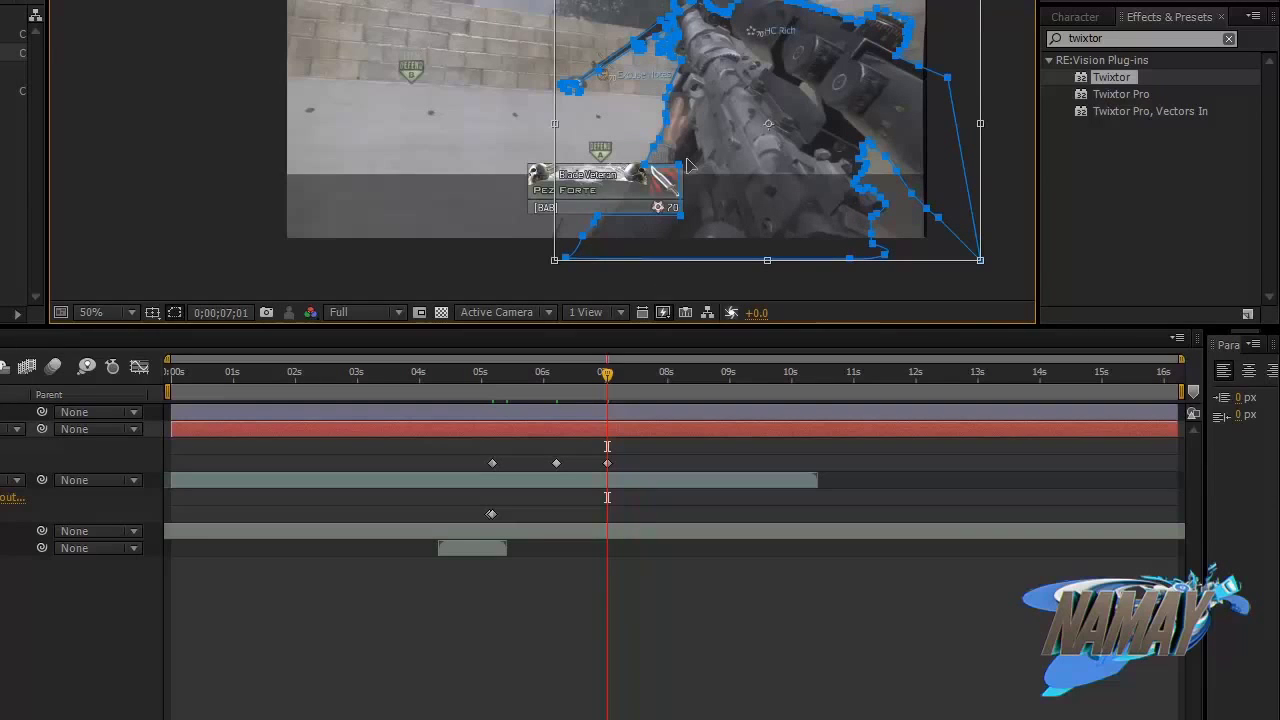
click(714, 190)
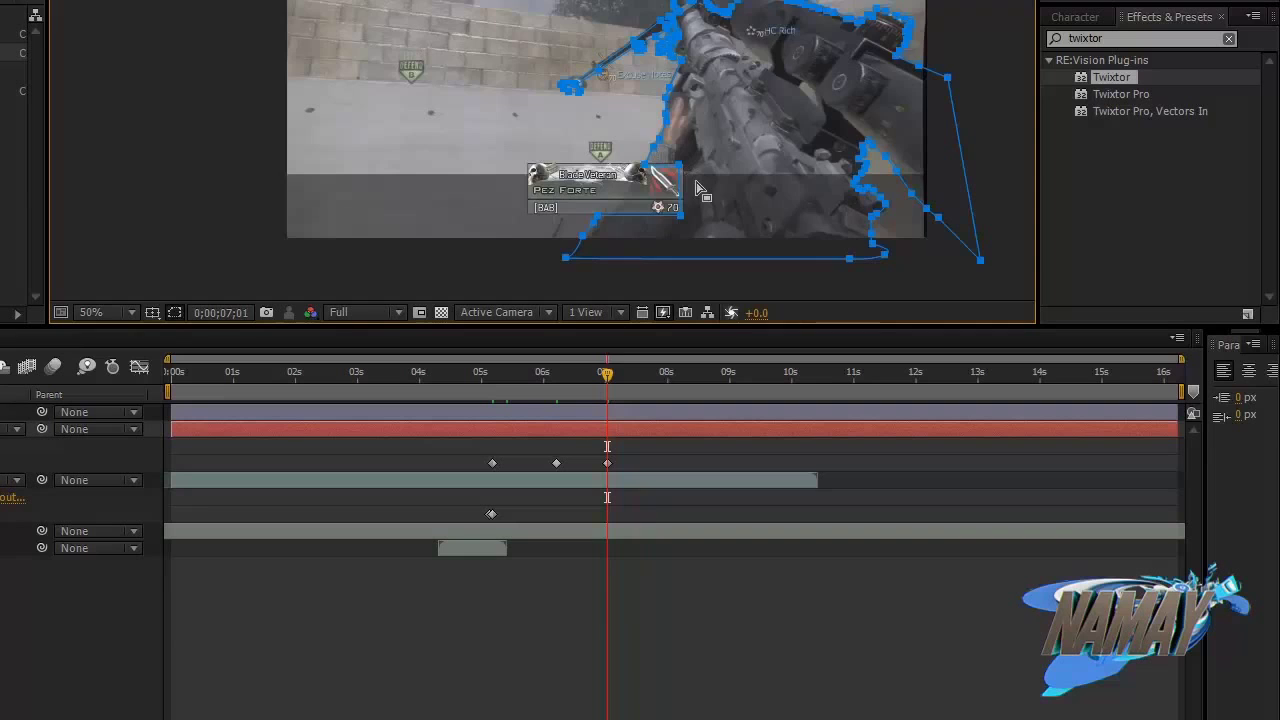
- Align mask points with the kill card's corner and lower edge, then review earlier frames
scroll(696, 181, up, 2)
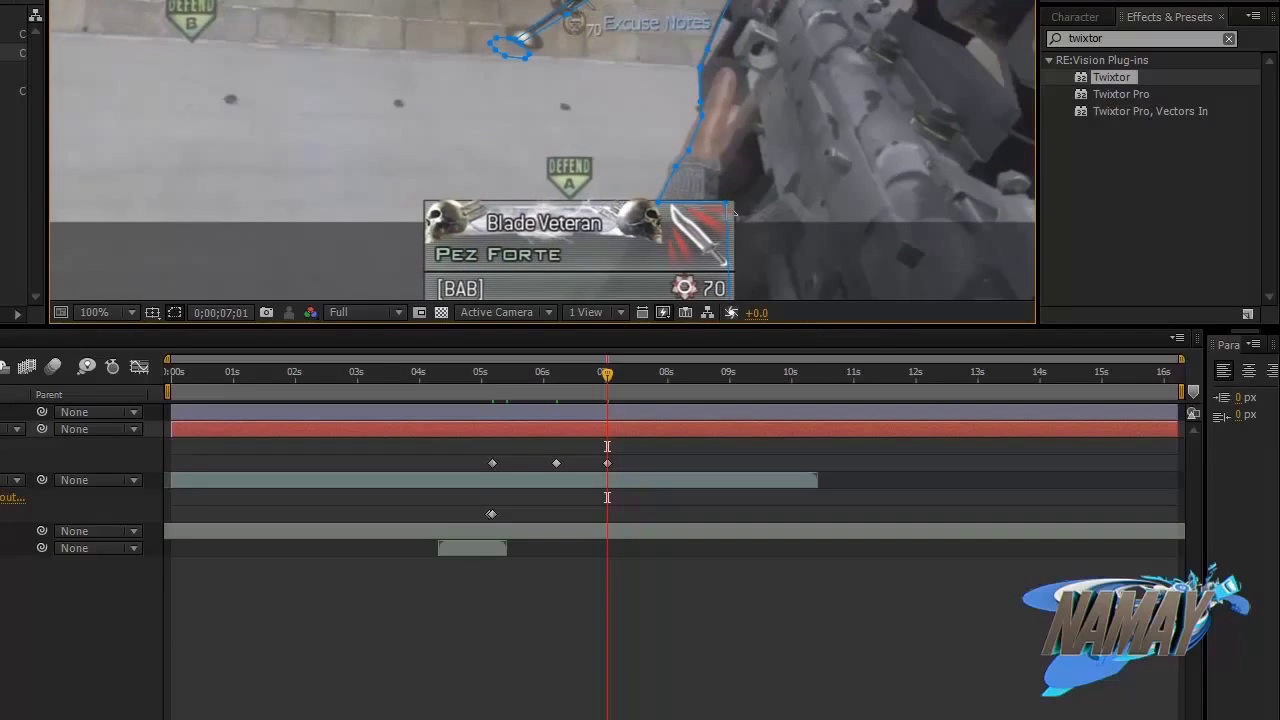
drag(778, 232, 771, 94)
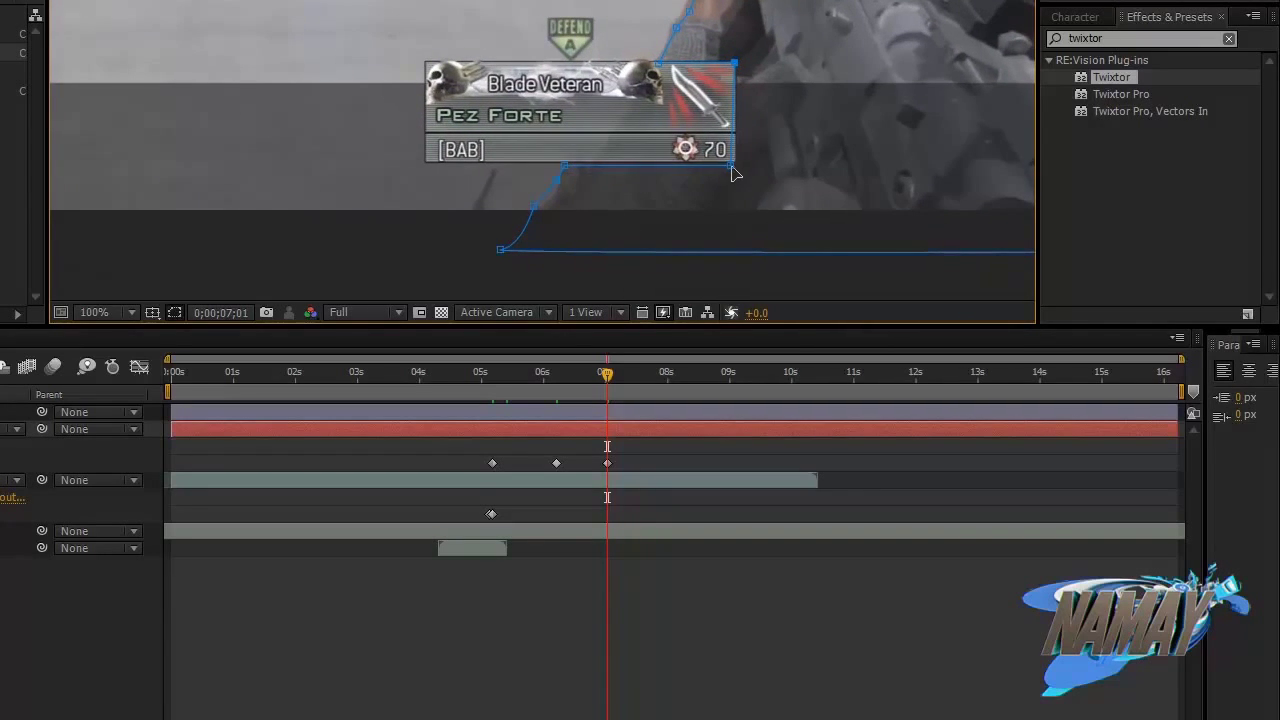
drag(731, 167, 734, 161)
drag(564, 168, 567, 161)
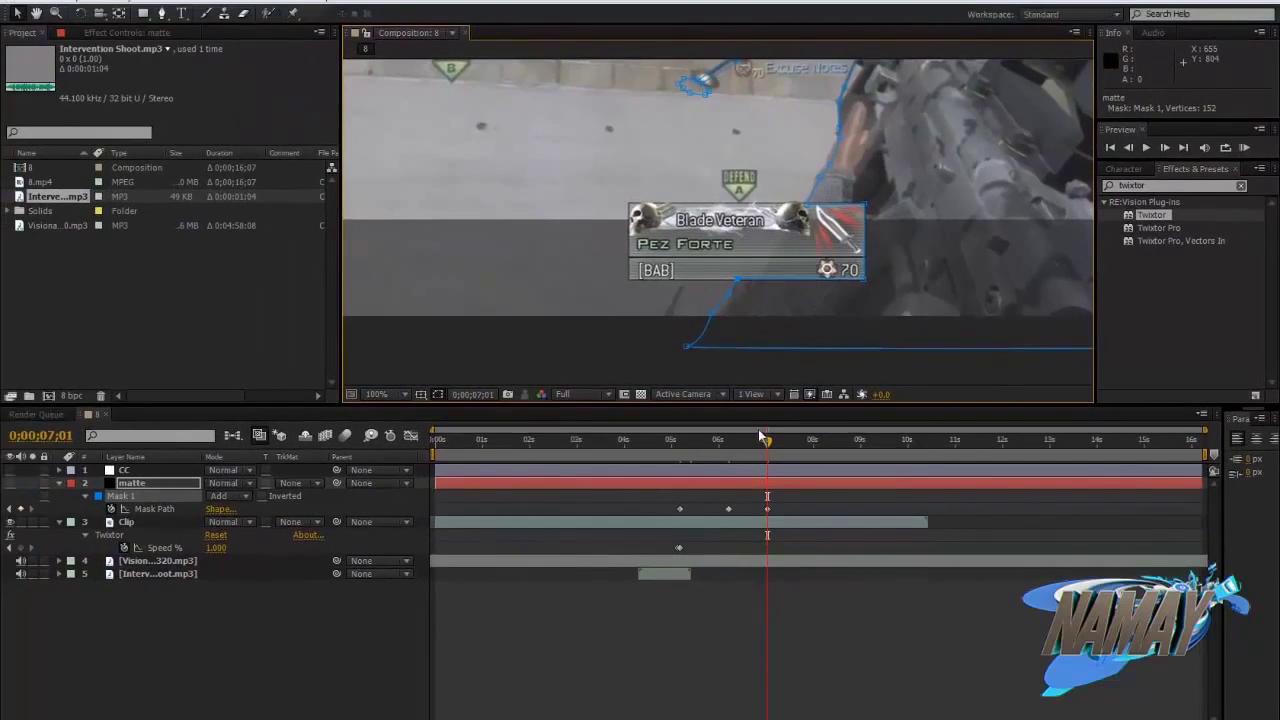
scroll(654, 161, down, 6)
scroll(809, 280, up, 4)
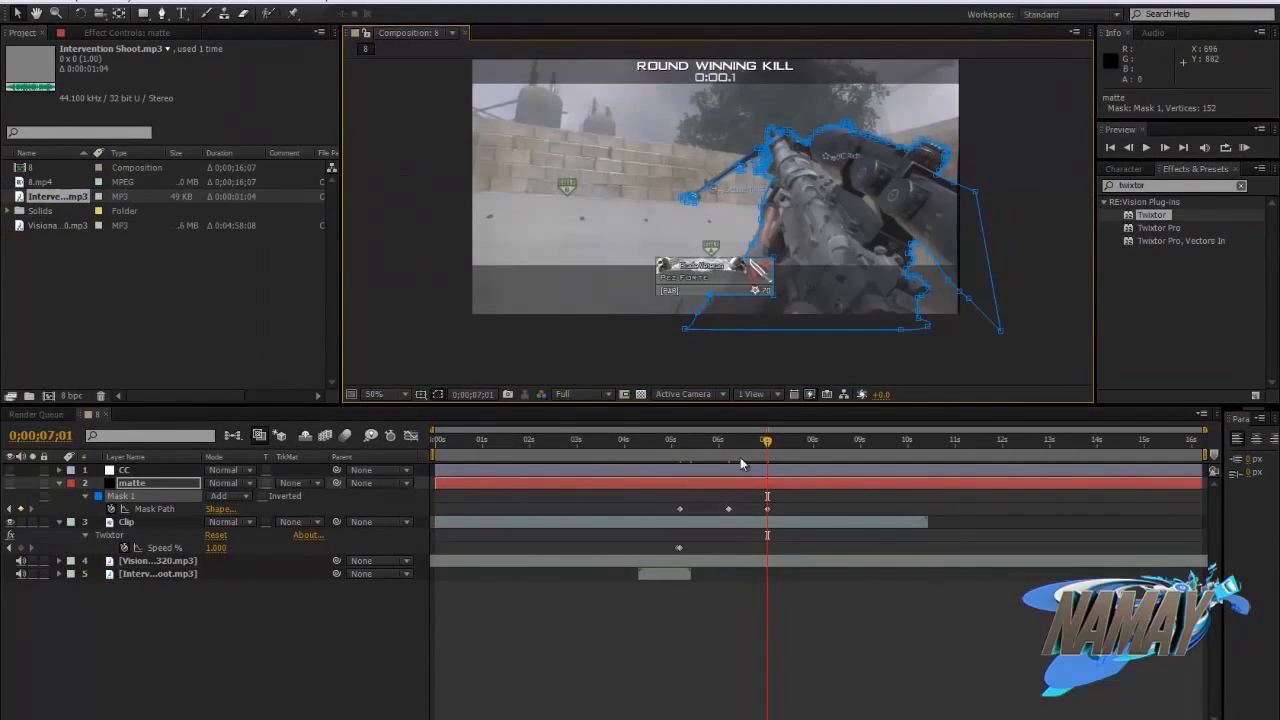
drag(718, 450, 755, 475)
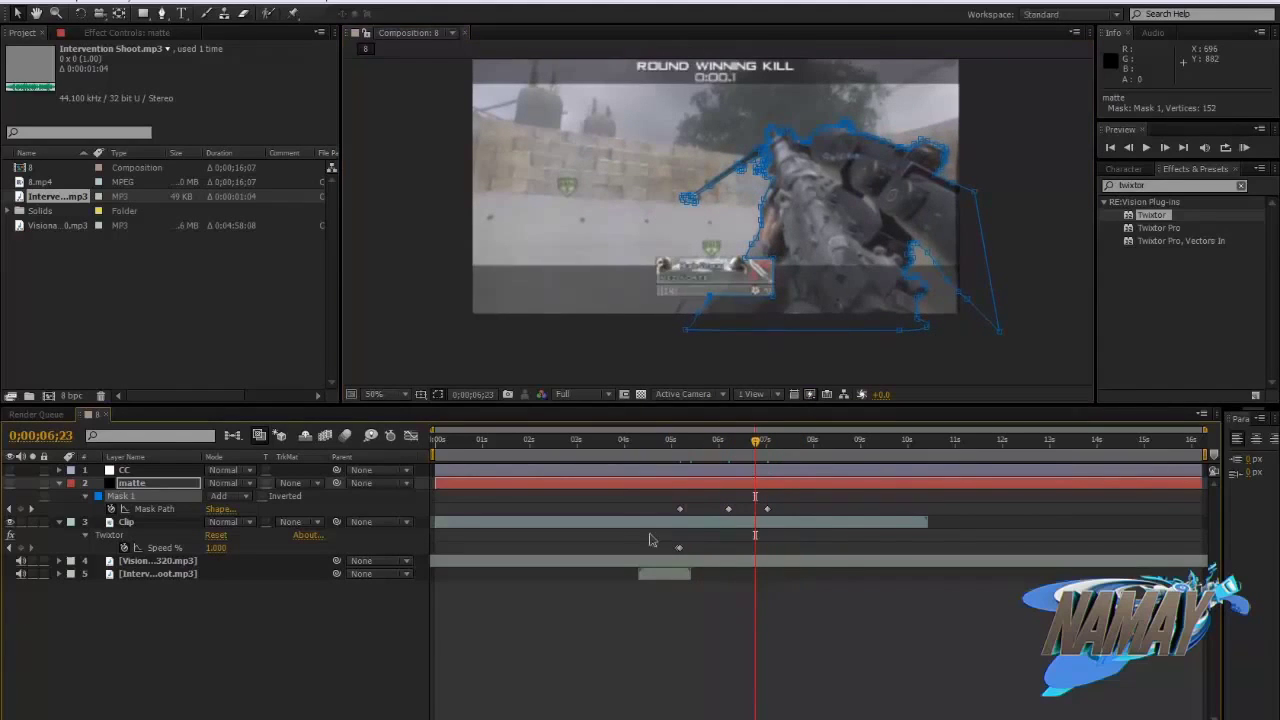
- Add an adjustment layer named 'leans blur' and place it below the matte layer
click(206, 650)
right_click(204, 652)
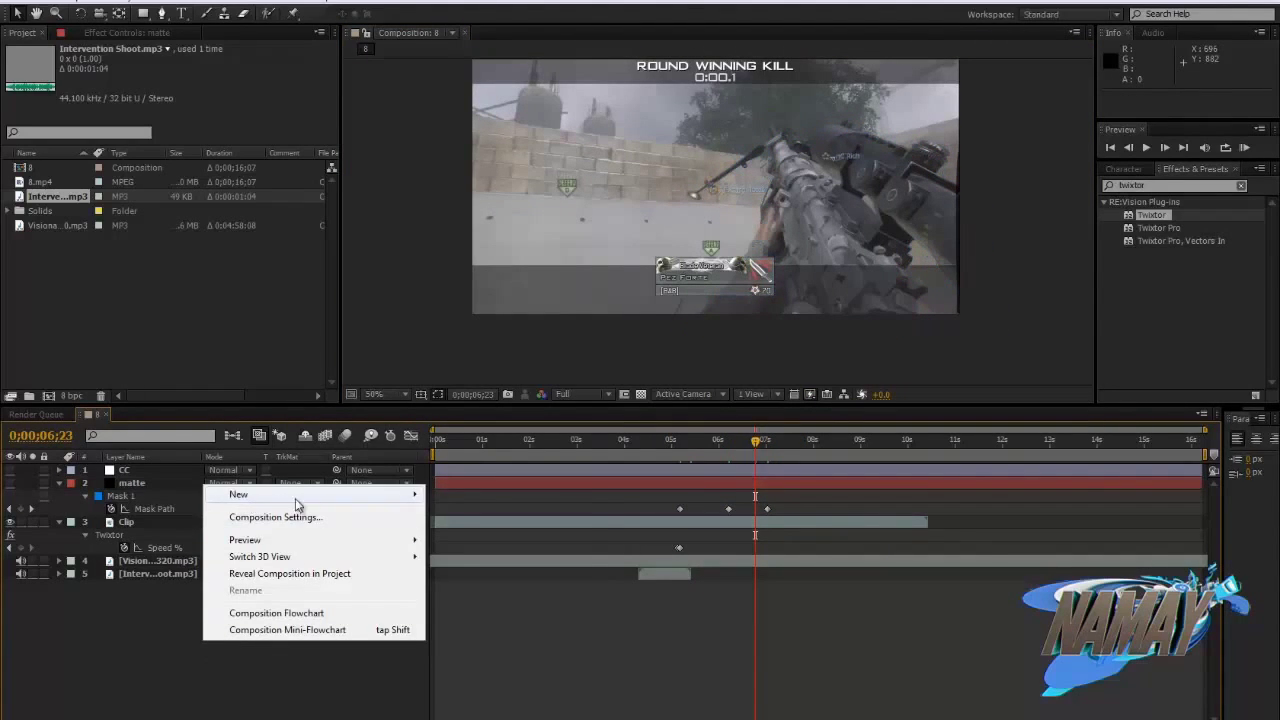
mouse_move(297, 496)
click(532, 620)
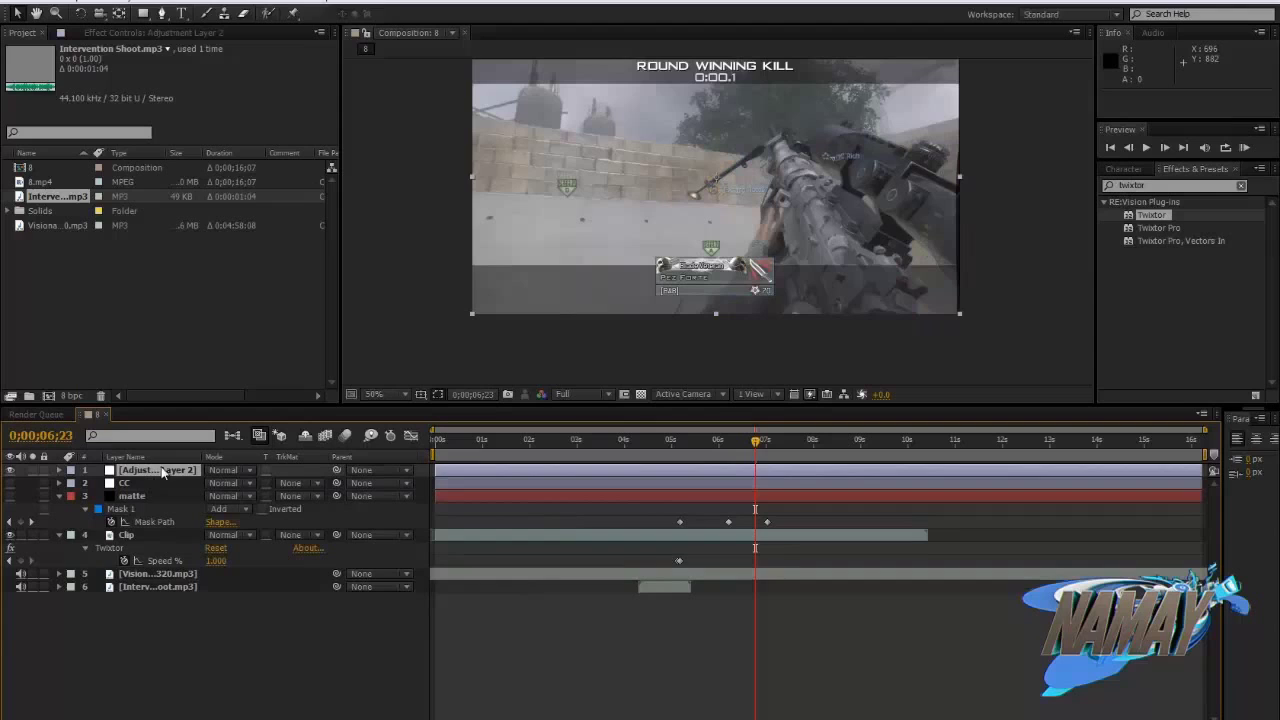
key(Return)
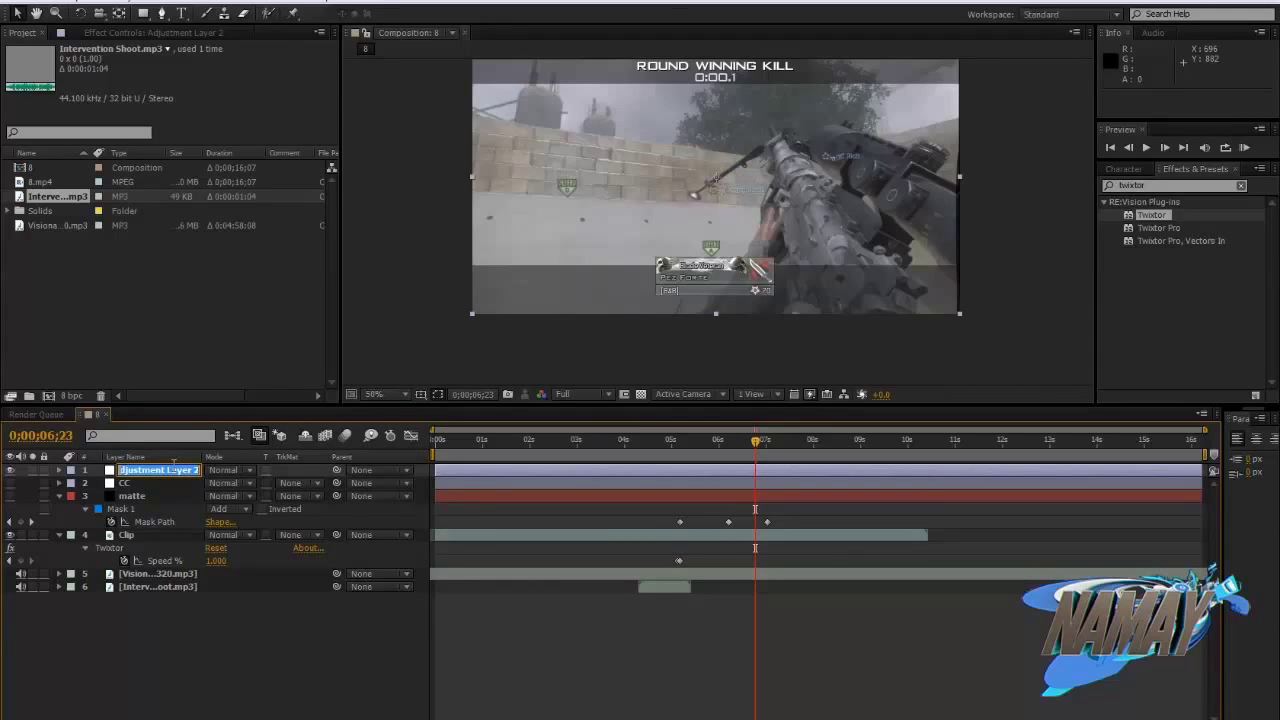
key(BackSpace)
key(Return)
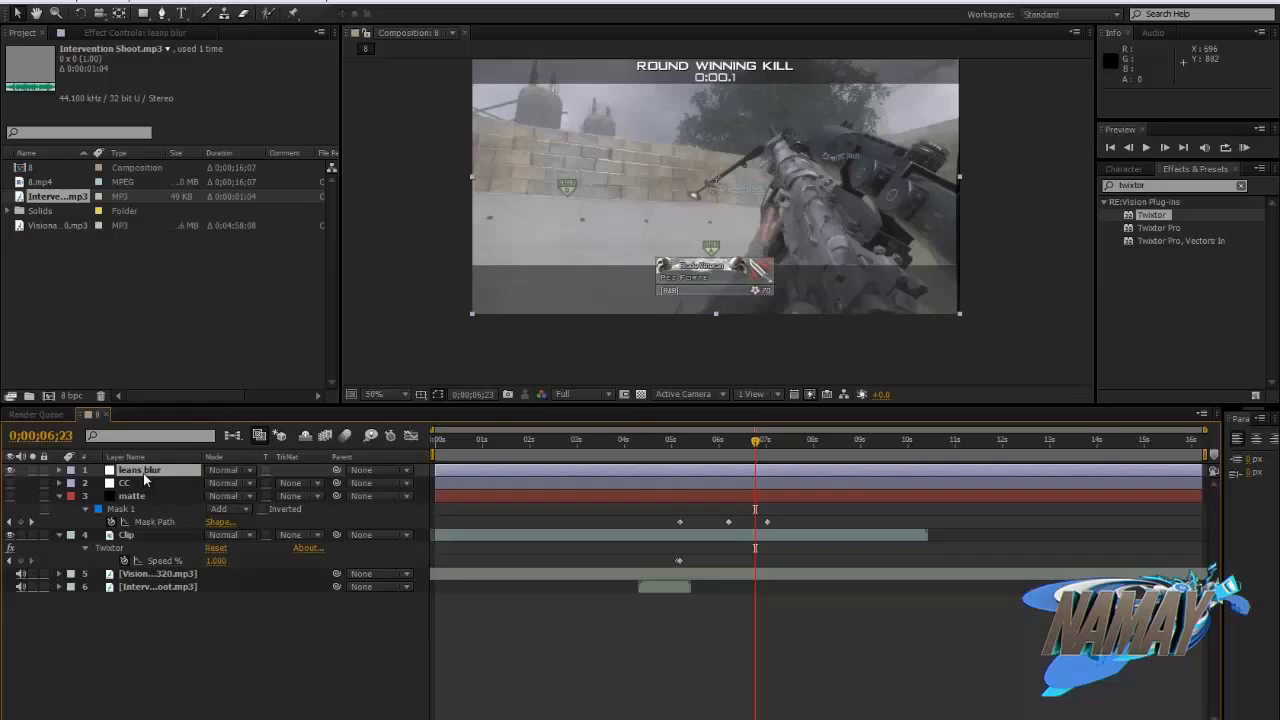
drag(147, 478, 157, 522)
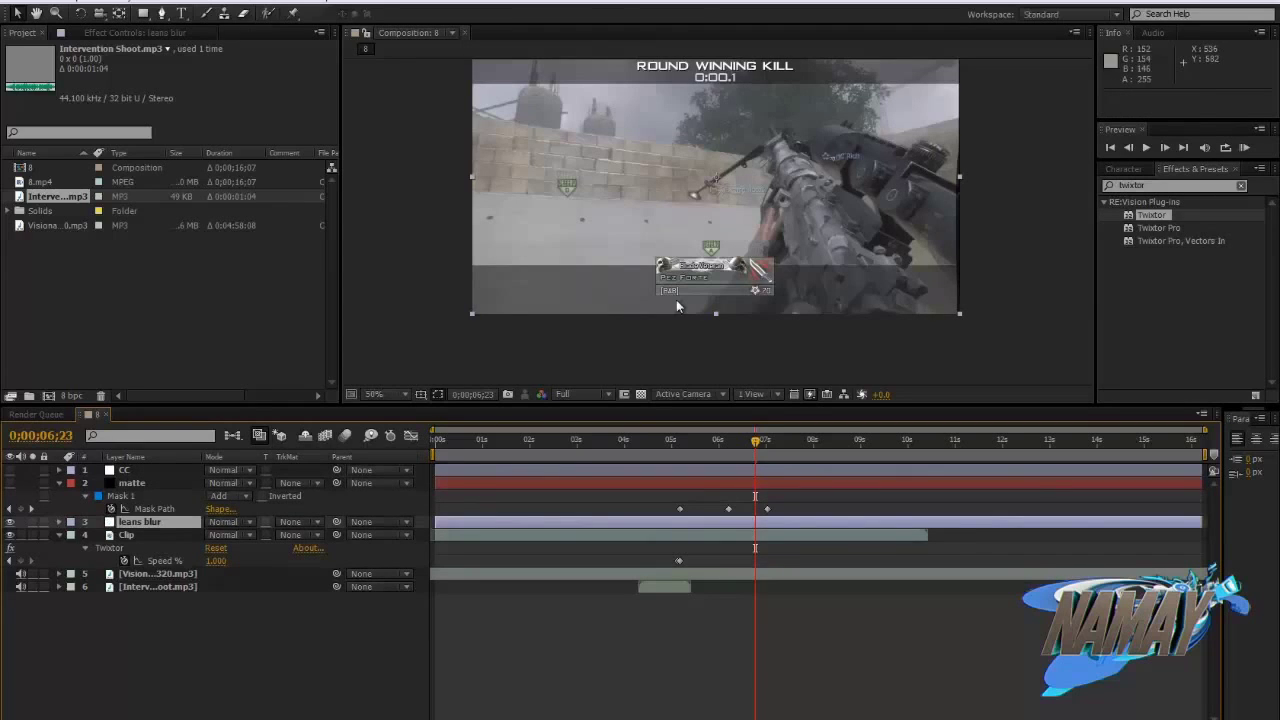
- Search Effects & Presets for 'lens' and apply Lens Blur to the leans blur layer
click(1158, 184)
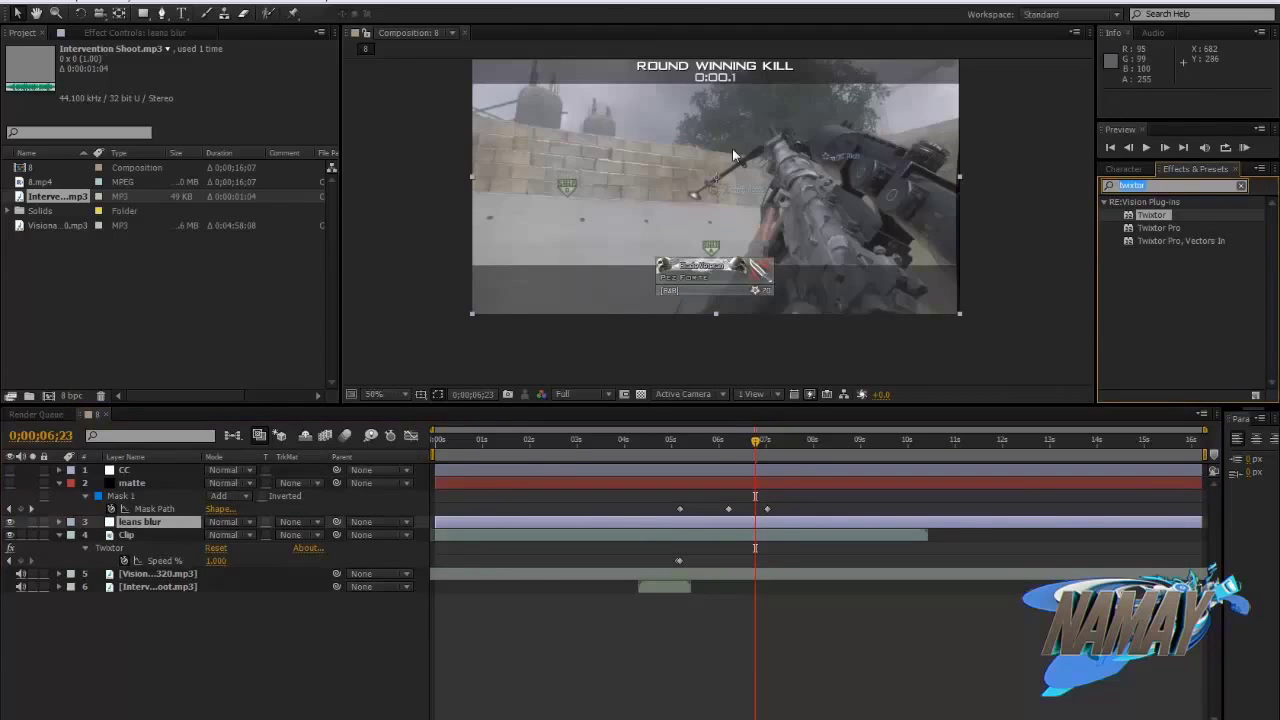
text(leans)
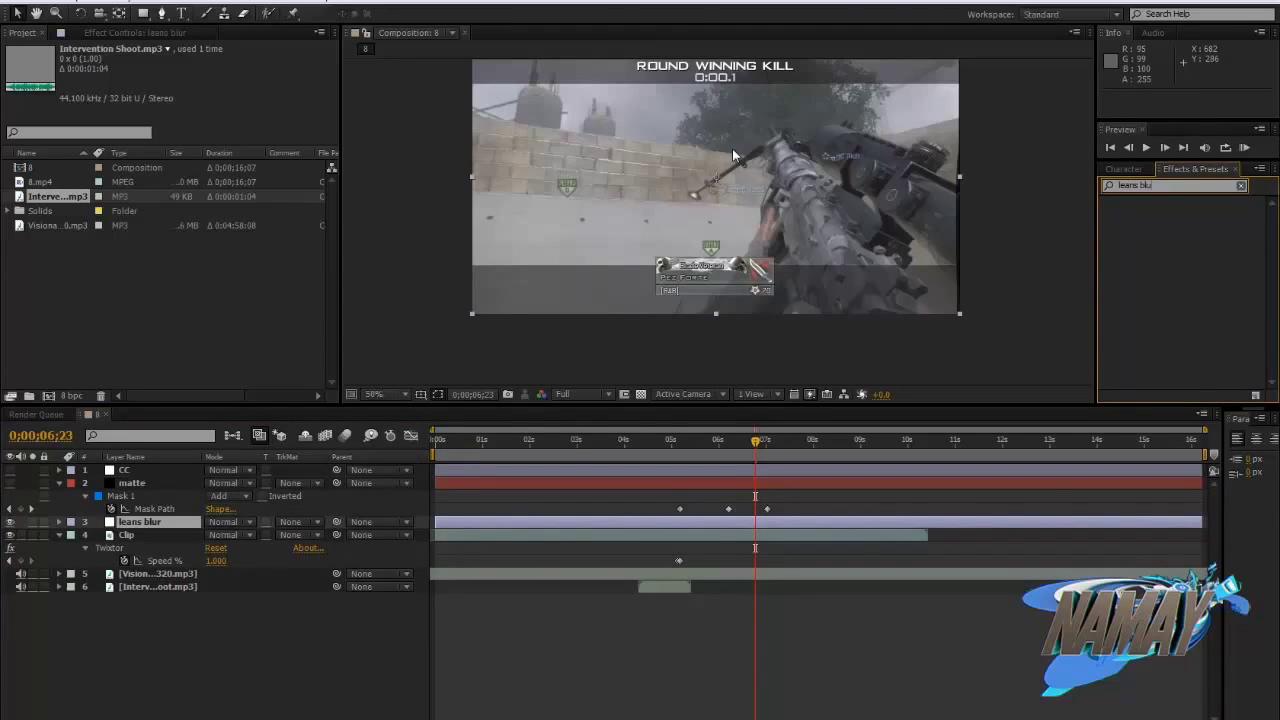
text( bl)
key(BackSpace)
key(BackSpace)
key(BackSpace)
key(BackSpace)
key(BackSpace)
key(BackSpace)
key(BackSpace)
text(ens)
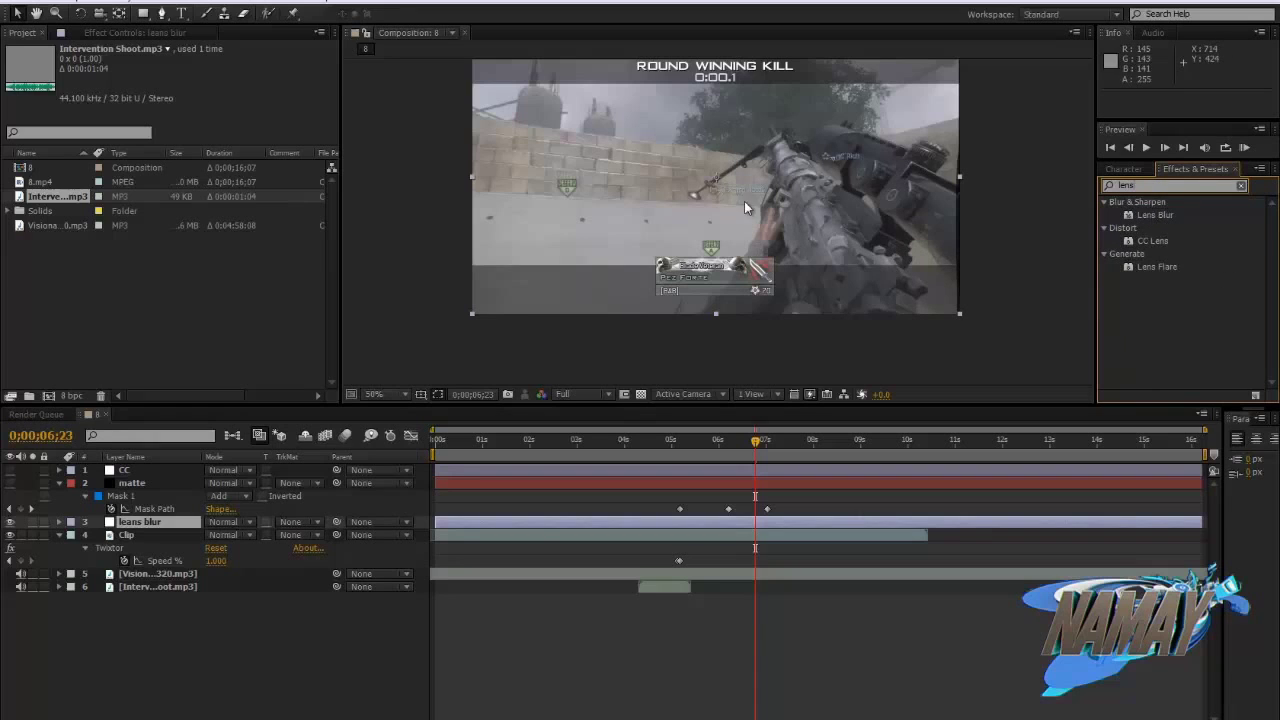
drag(1155, 214, 174, 521)
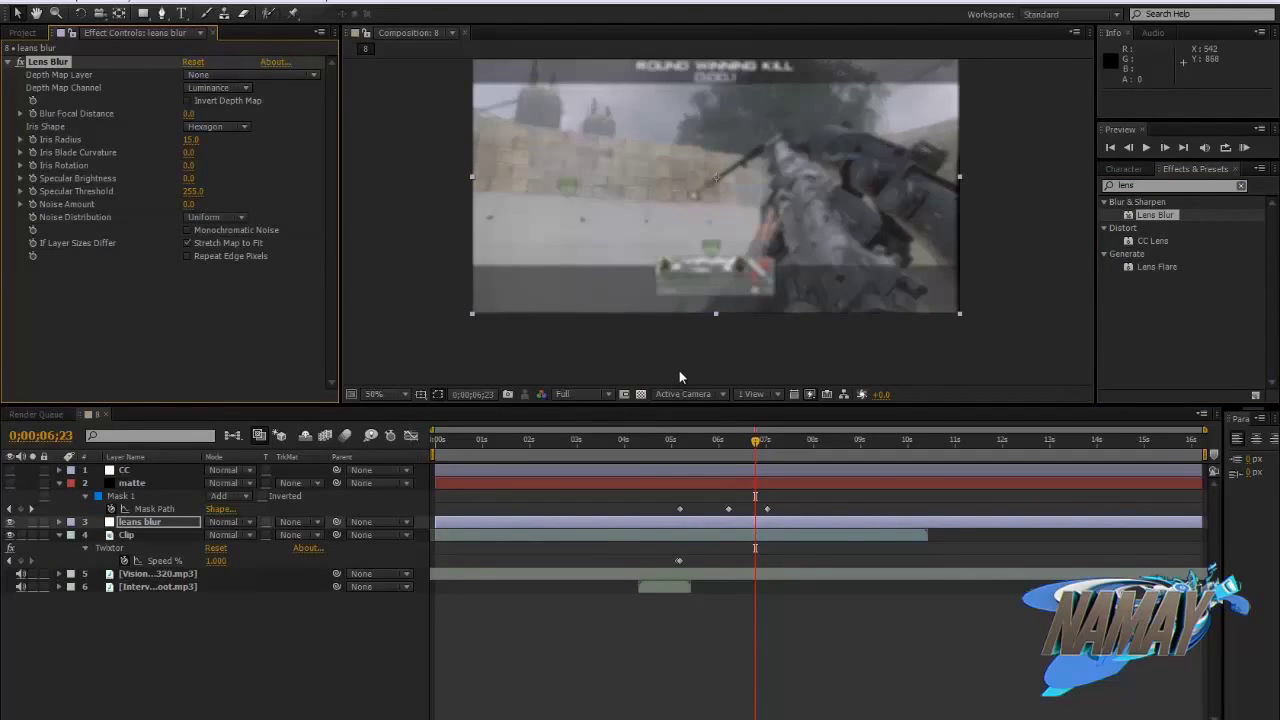
- Set the leans blur layer's track matte to Alpha Inverted Matte using 'matte'
scroll(817, 186, up, 2)
drag(817, 186, 752, 237)
scroll(752, 237, down, 2)
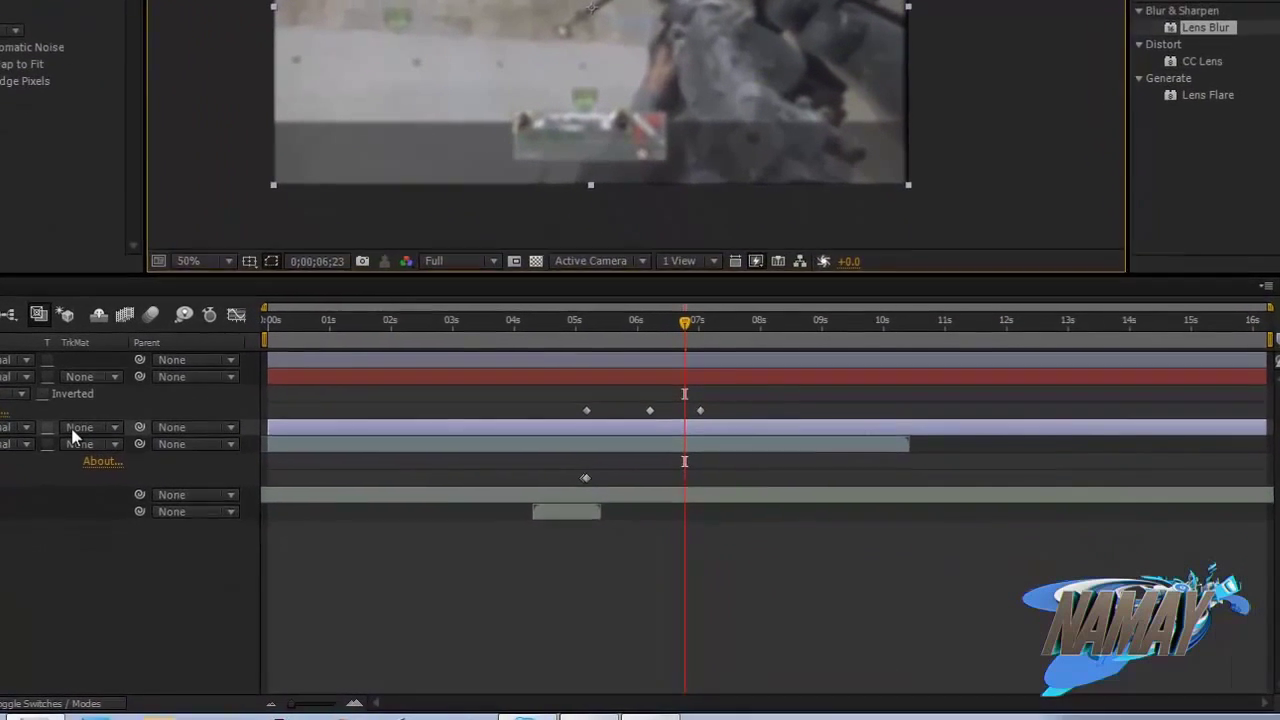
click(287, 521)
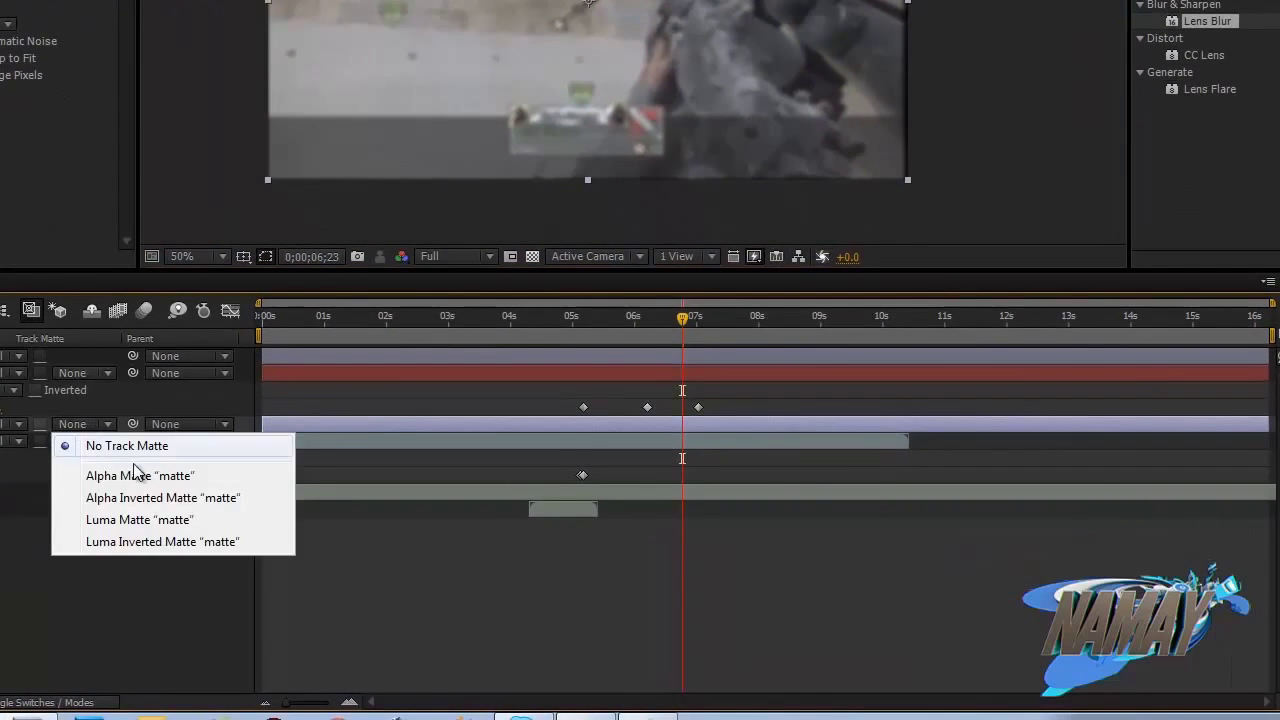
click(148, 497)
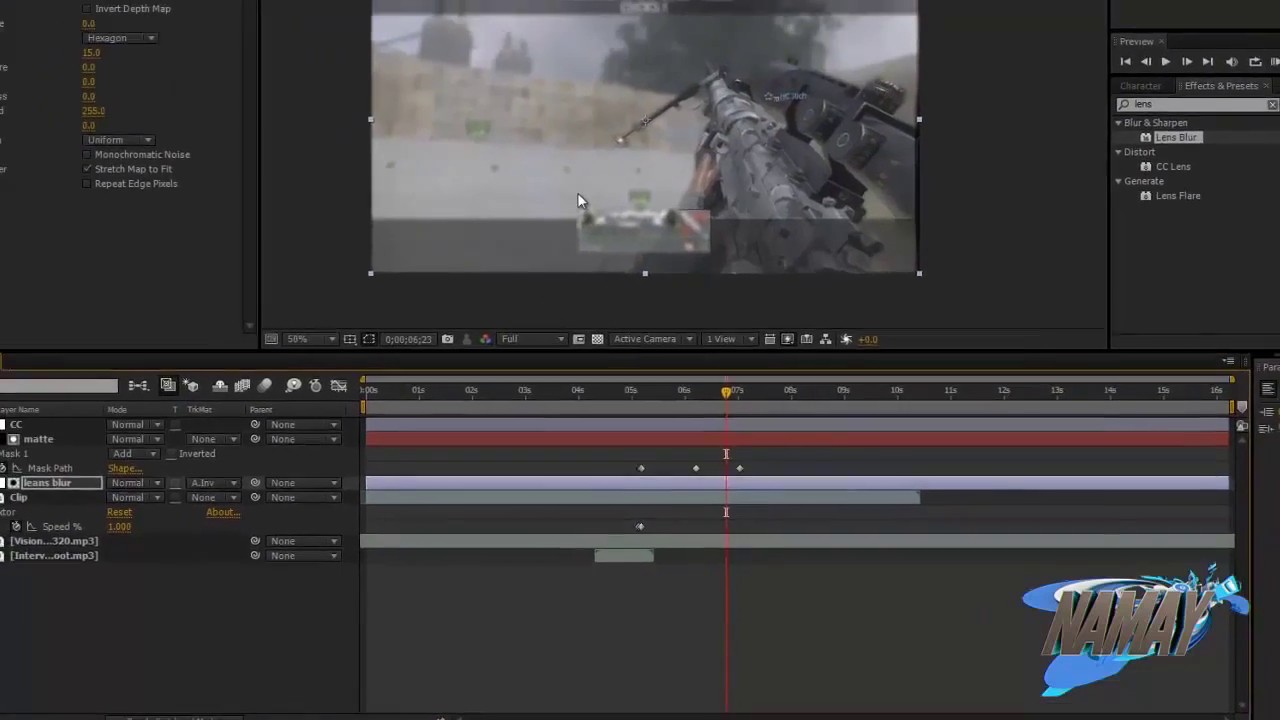
scroll(750, 12, up, 2)
scroll(807, 213, down, 1)
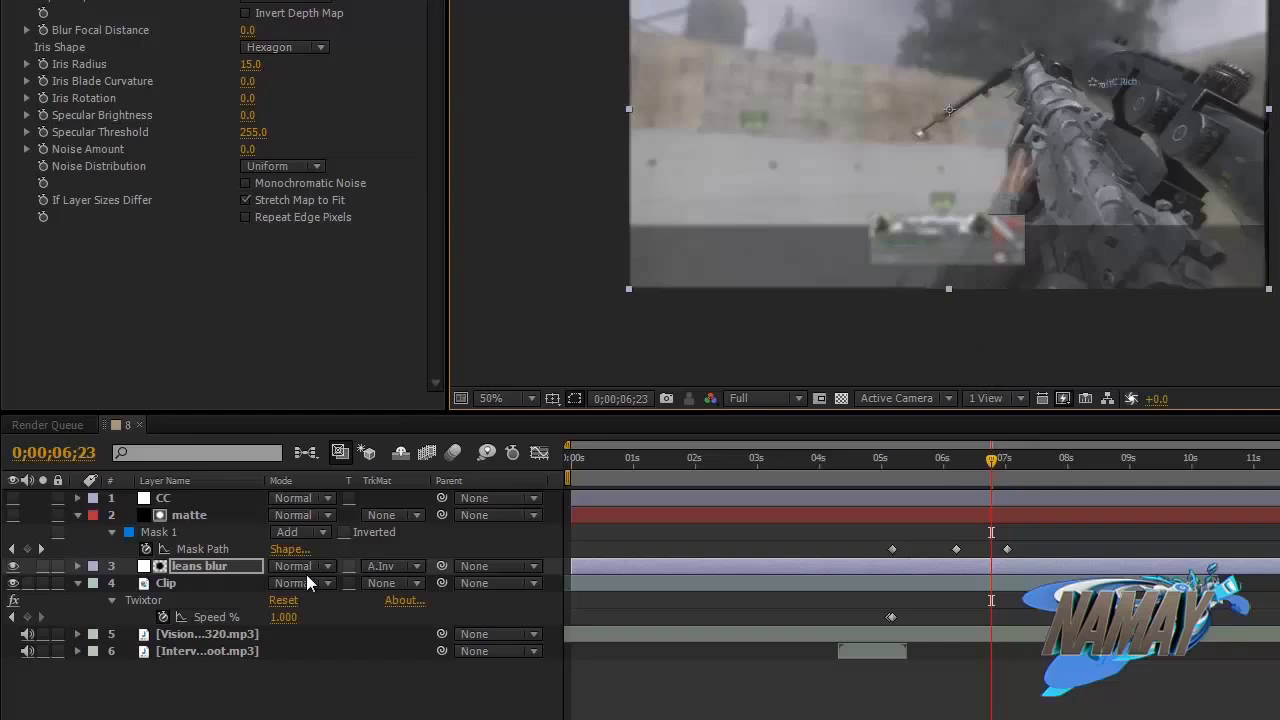
- Set Lens Blur Iris Radius to 0 at 0;00;05;04
drag(950, 465, 889, 464)
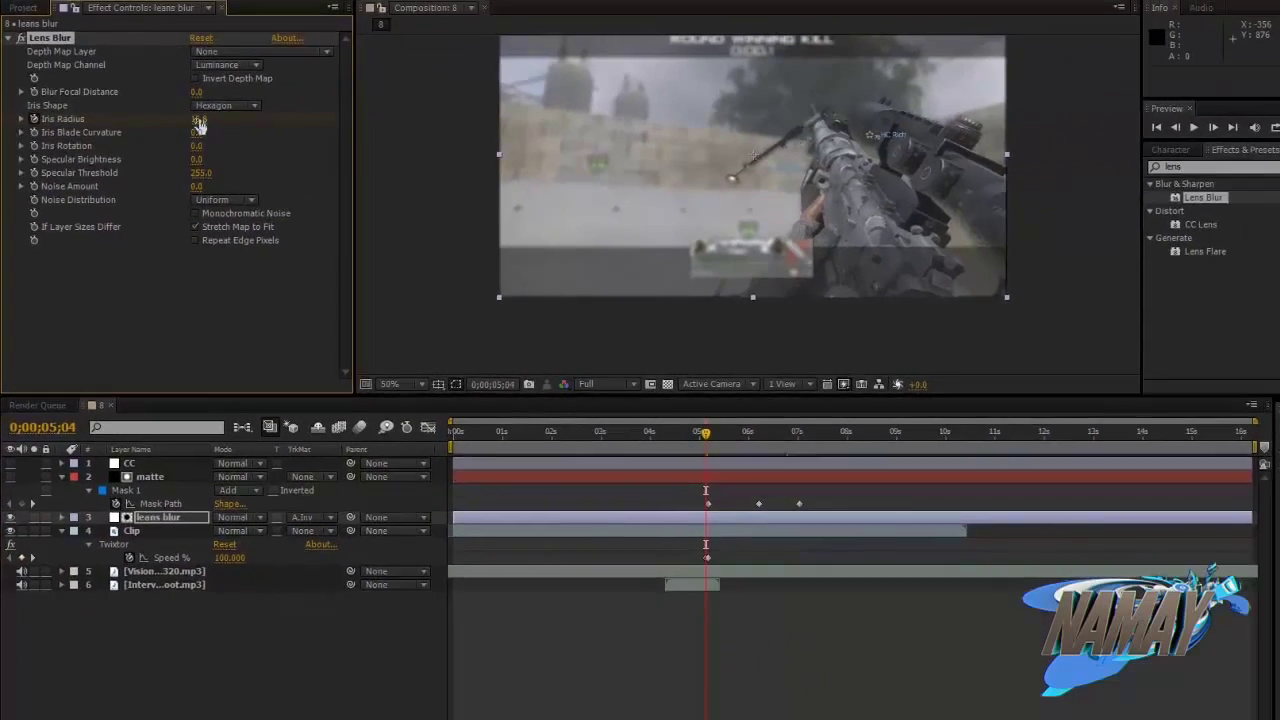
click(198, 121)
text(0)
key(Return)
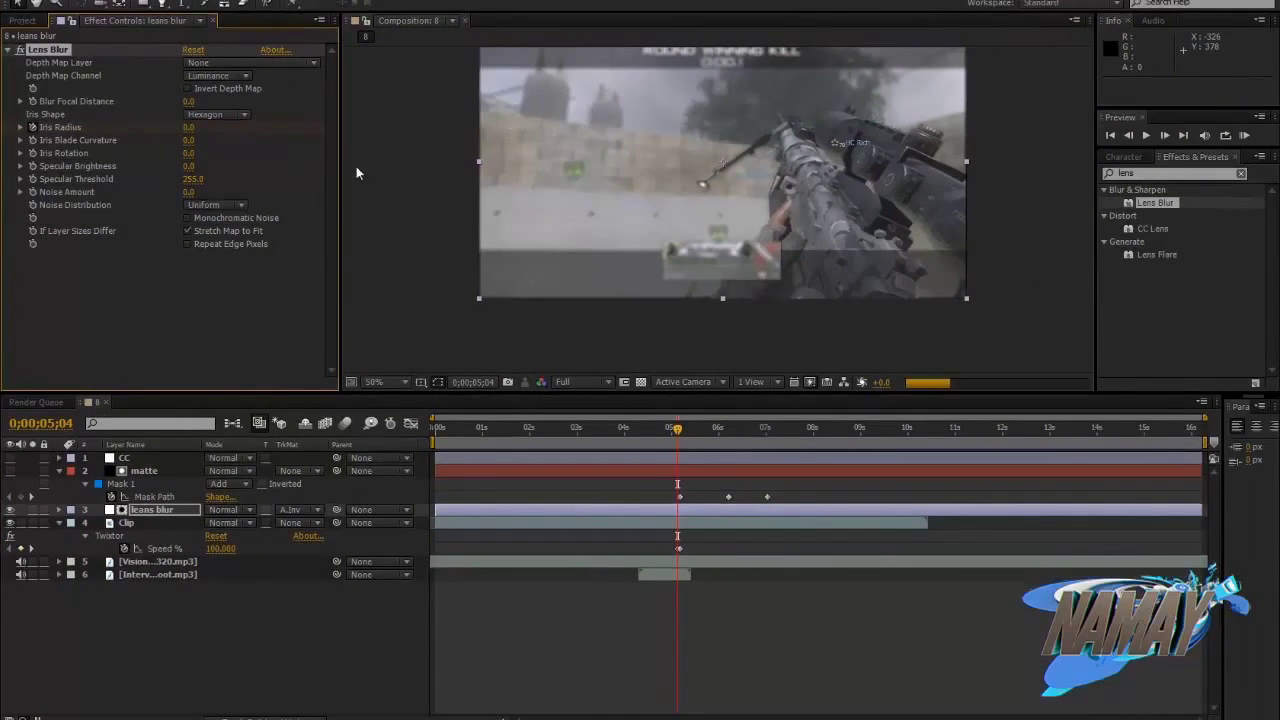
- One frame later at 0;00;05;05, set Iris Radius to 15
click(463, 708)
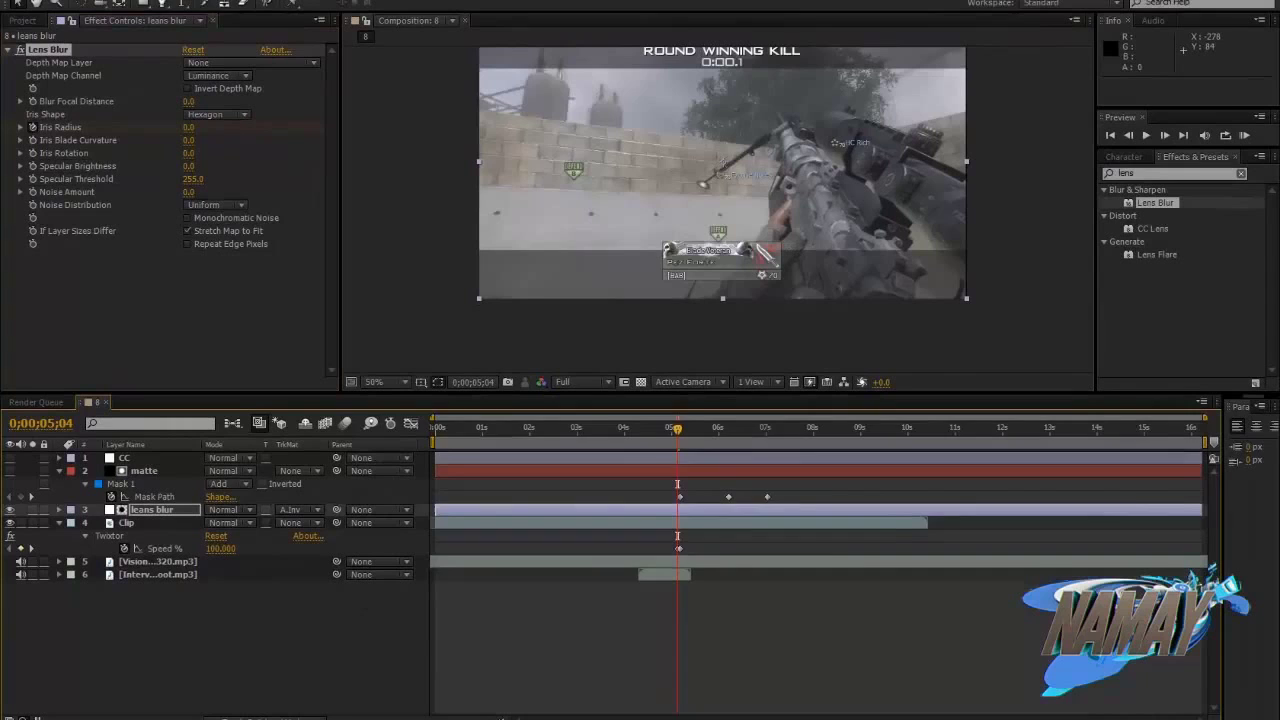
key(equal)
key(equal)
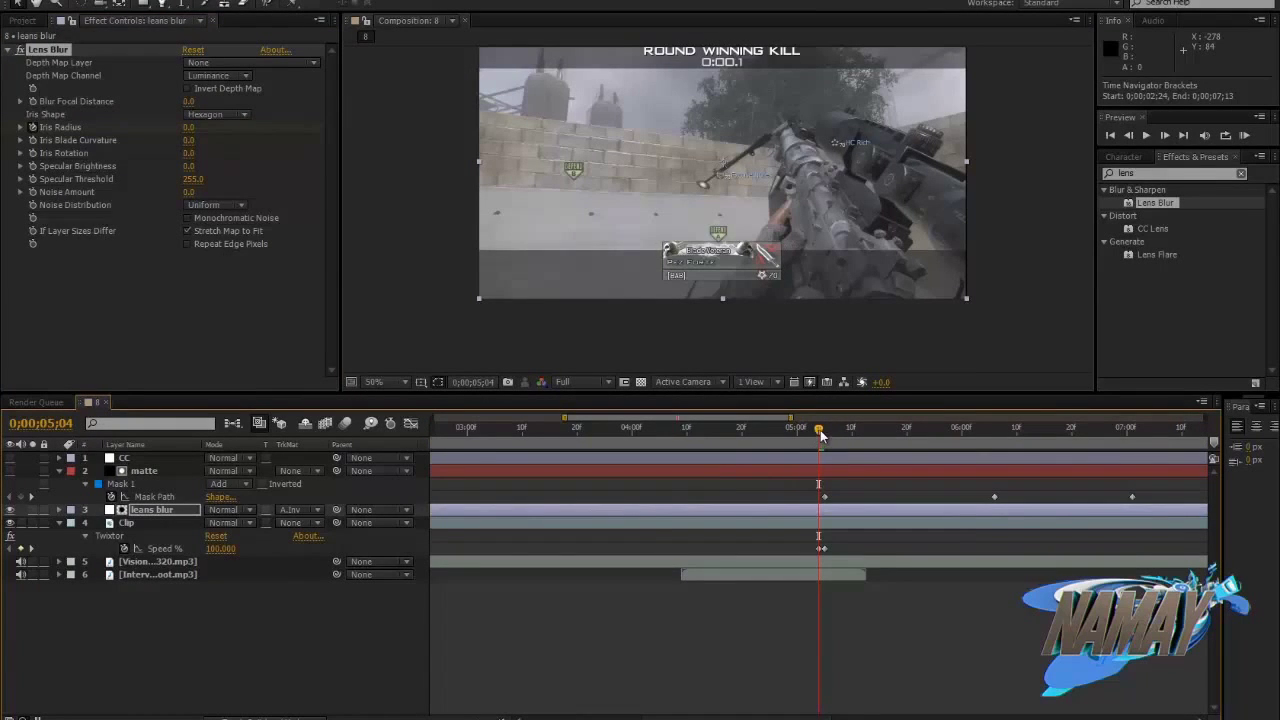
drag(820, 434, 824, 434)
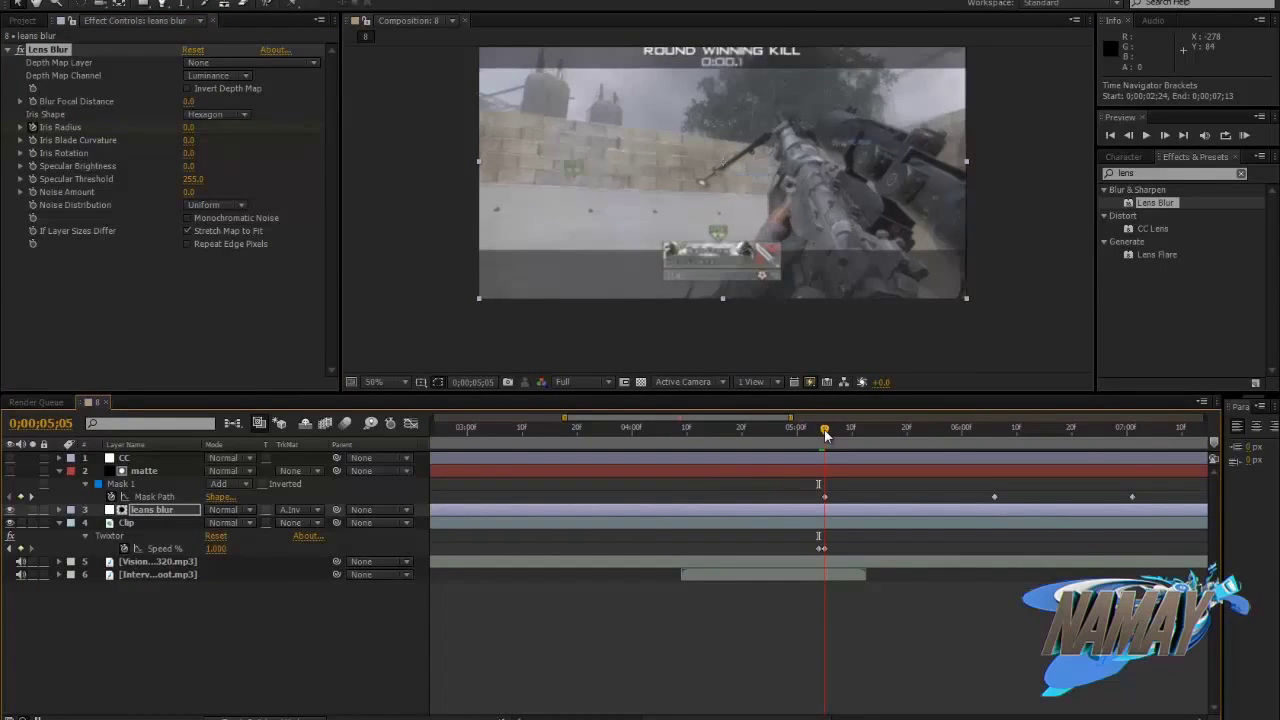
click(188, 127)
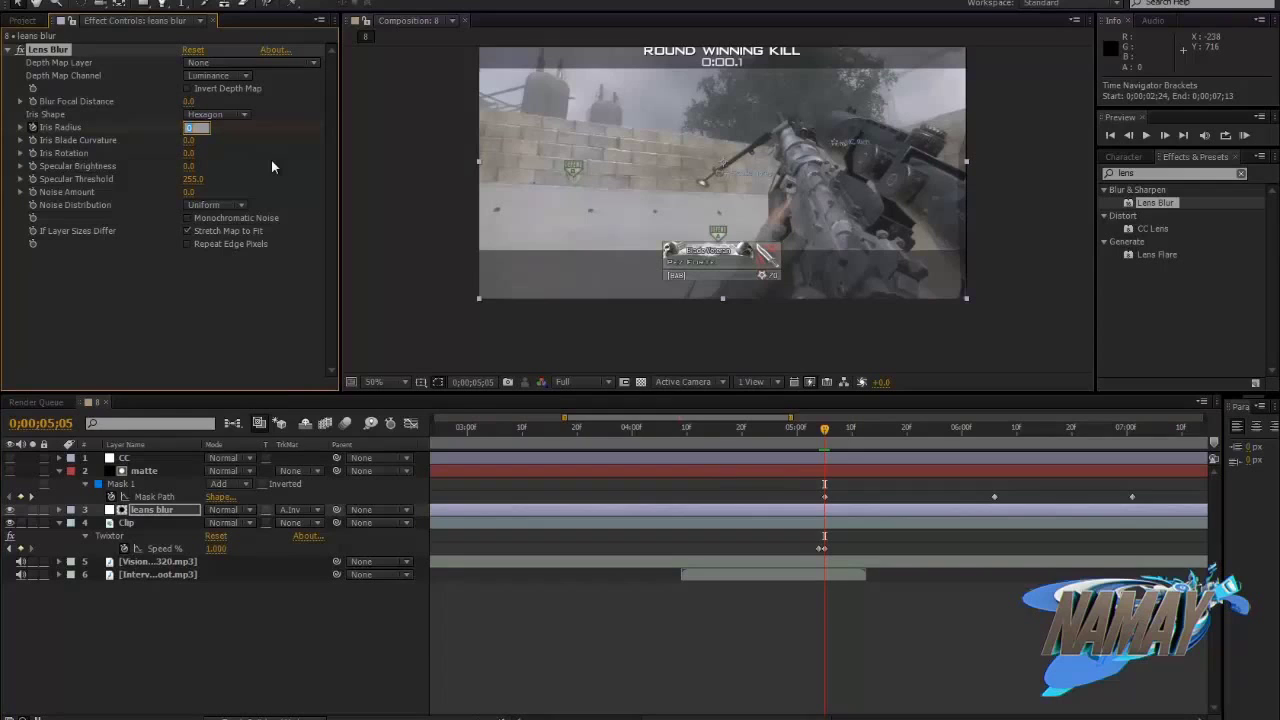
text(15)
key(Return)
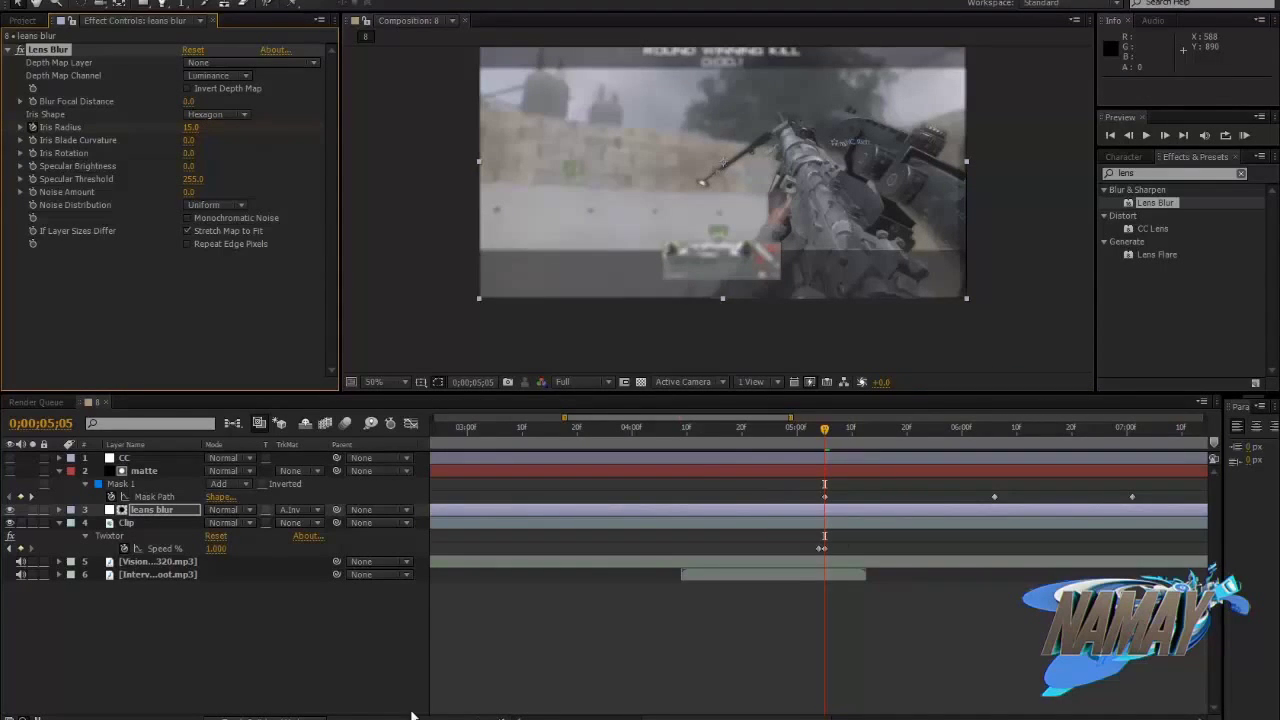
key(minus)
key(minus)
key(minus)
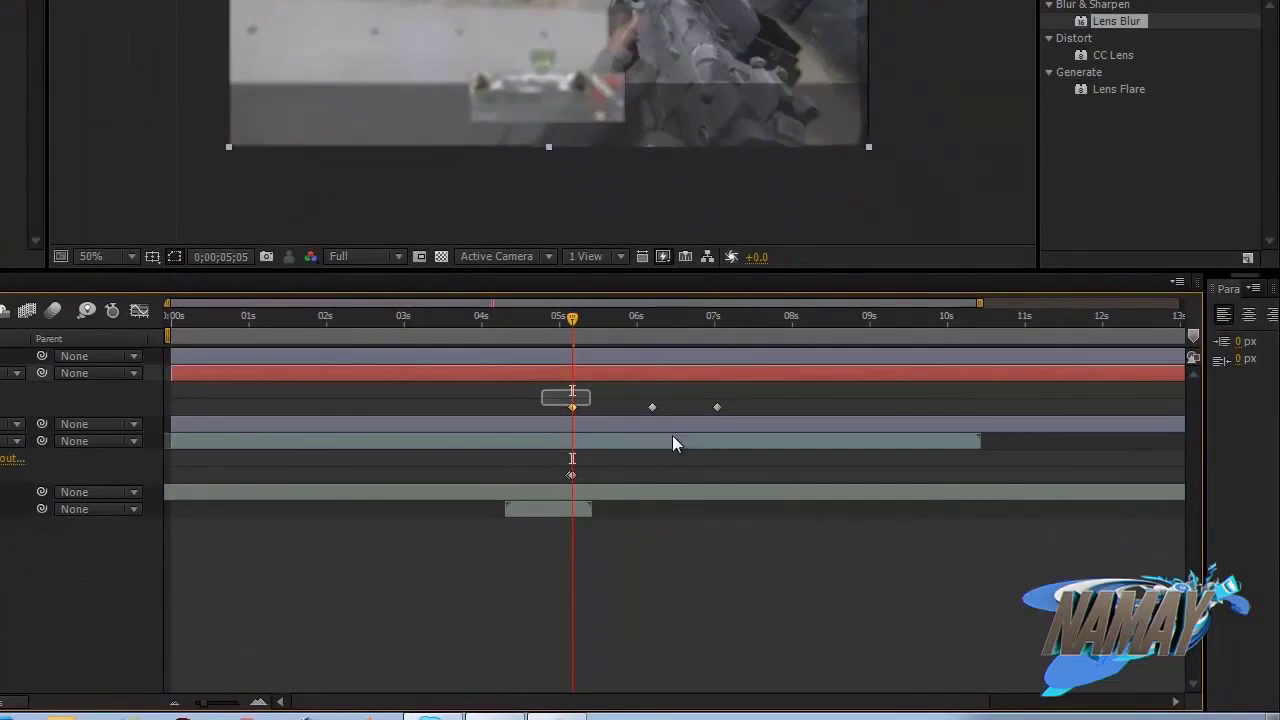
- Apply Easy Ease to the Mask Path and Speed % keyframes around five seconds
drag(672, 443, 760, 490)
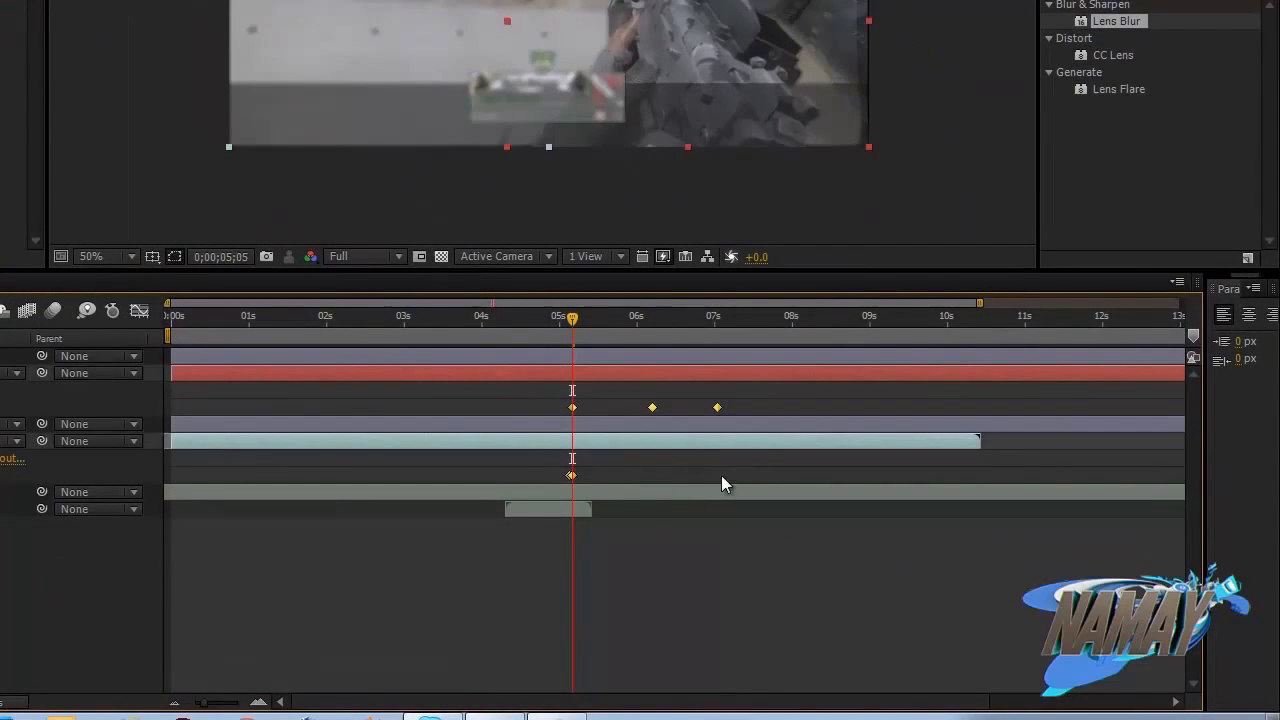
right_click(571, 476)
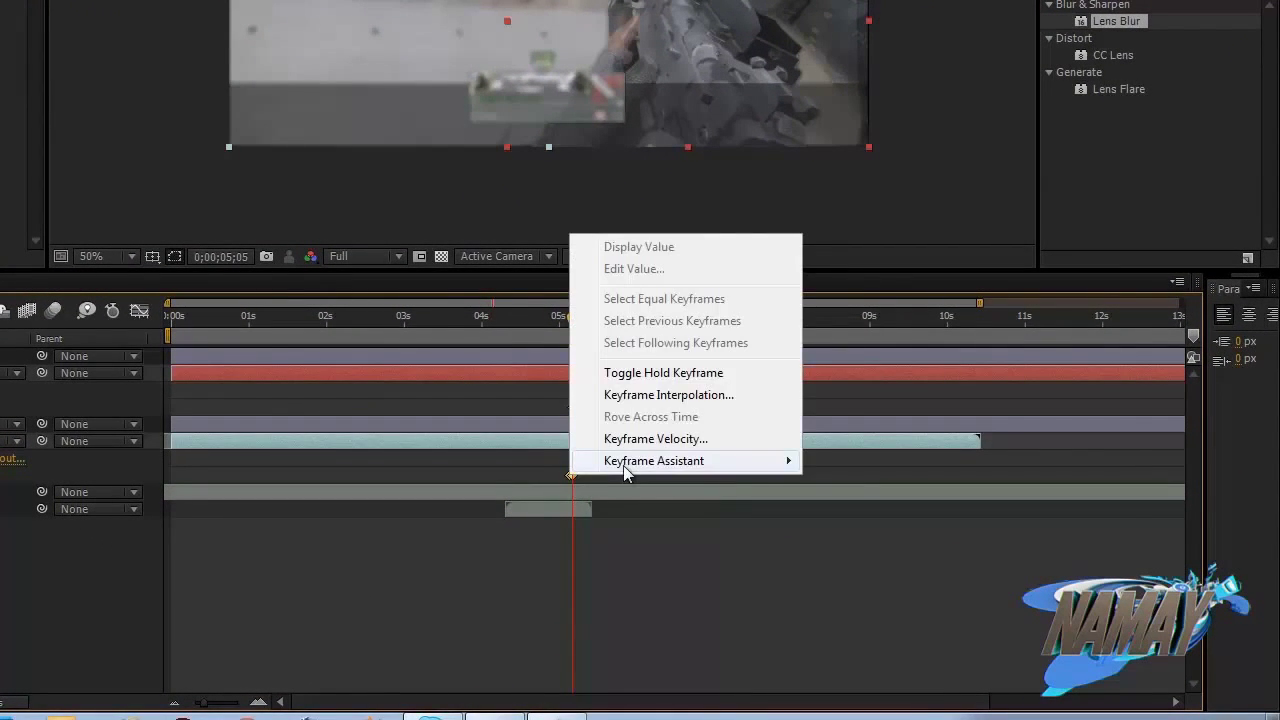
mouse_move(647, 466)
click(886, 505)
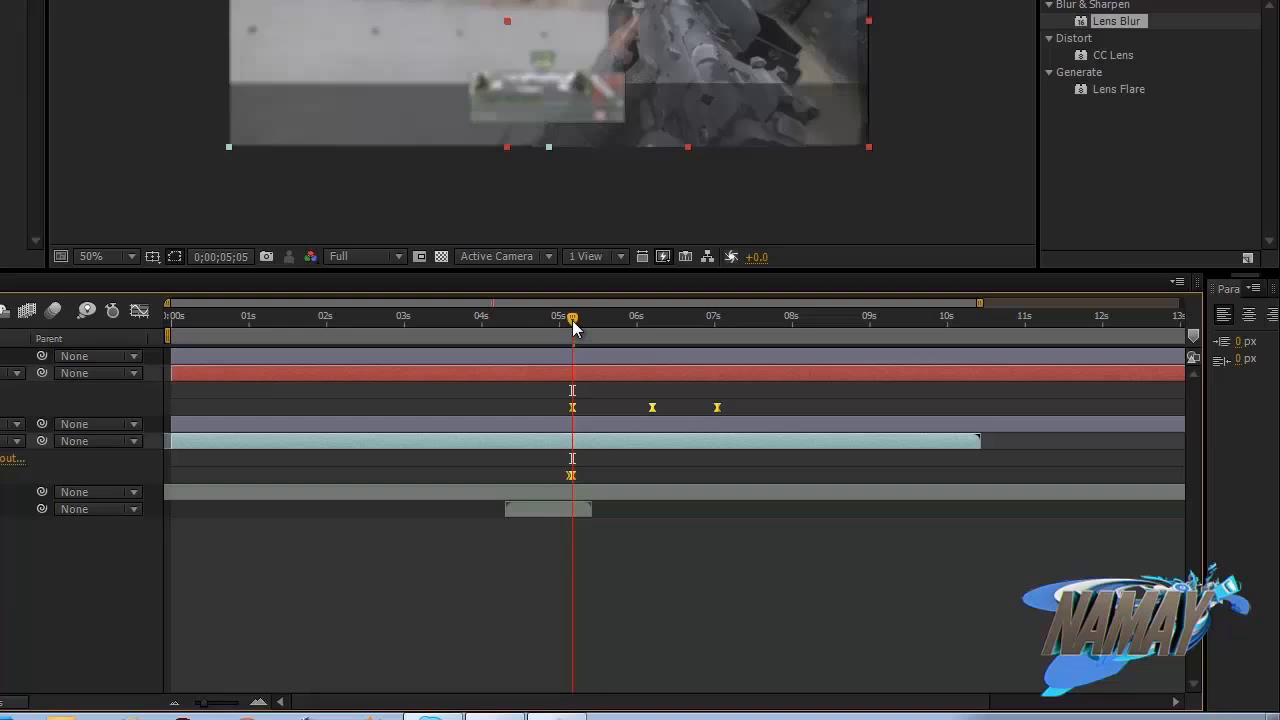
- Preview frames around five seconds, deselect all layers, and return to 0;00;05;03
drag(573, 327, 636, 316)
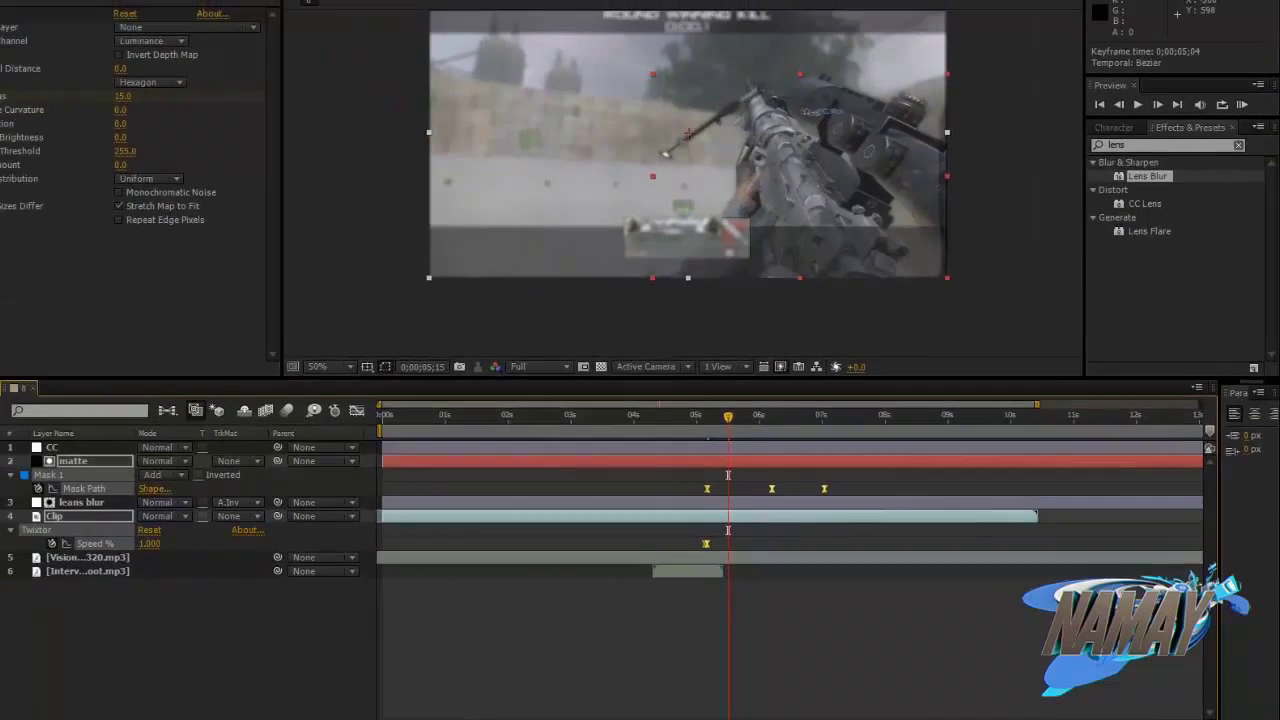
key(F2)
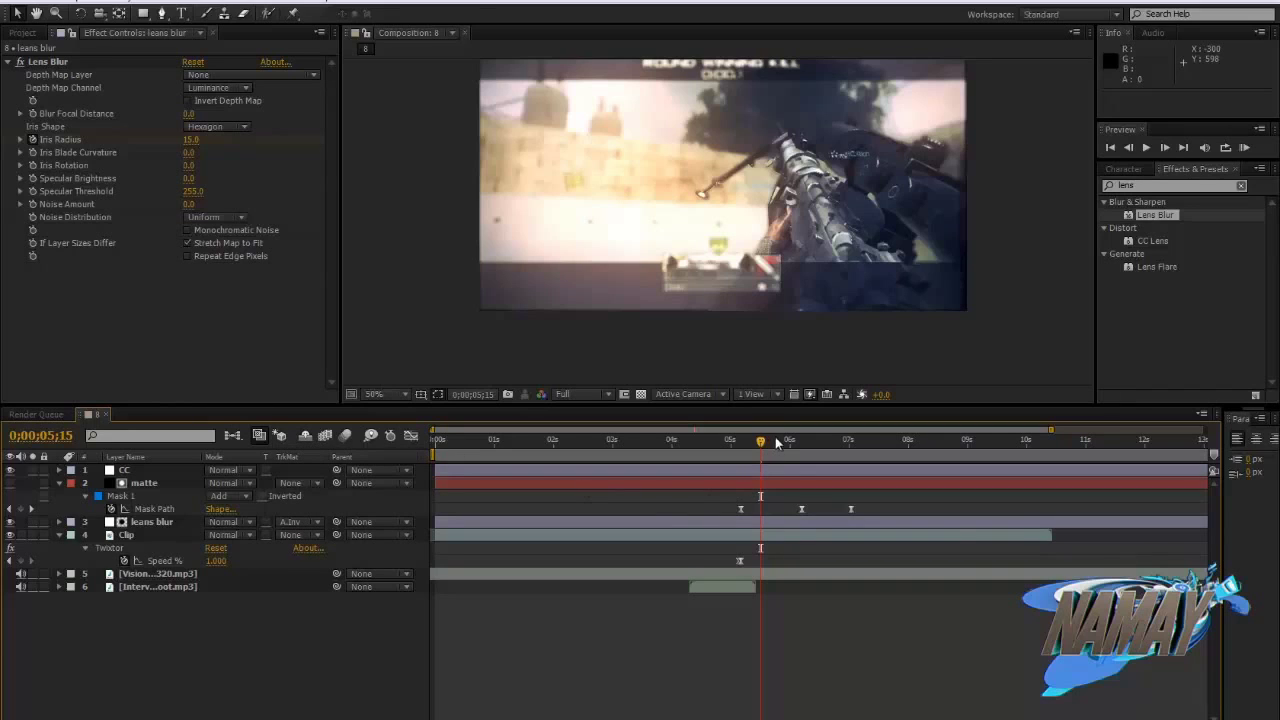
drag(776, 443, 738, 444)
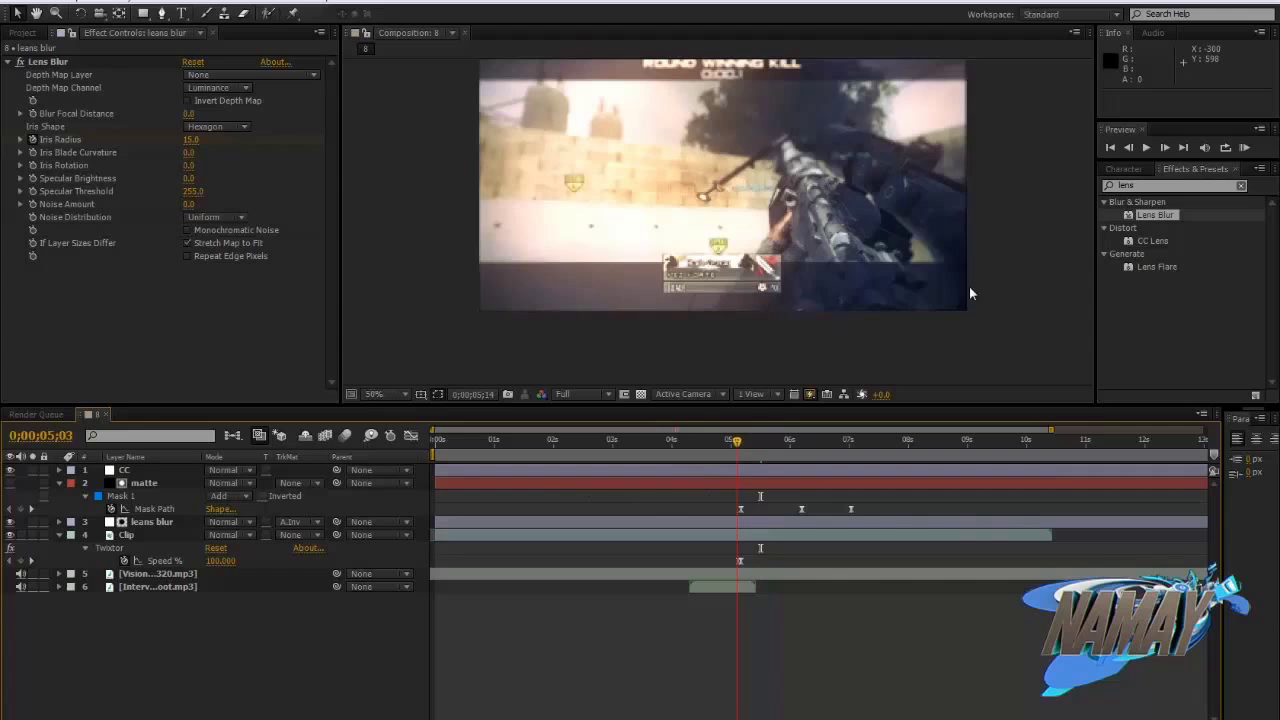